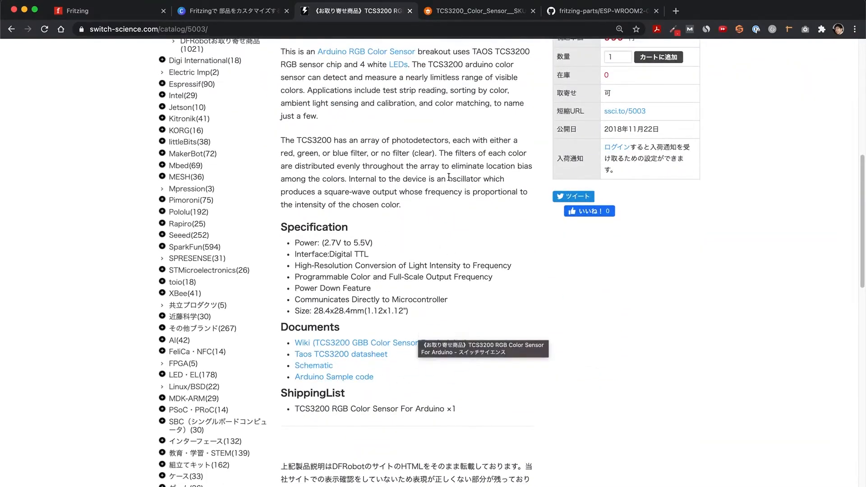
Bring up the sensor's DFRobot wiki page, then inspect the title, pin labels, pin column and board rectangle of colorsensor.svg in Inkscape.
{"action": "left_click", "coordinate": [471, 11]}
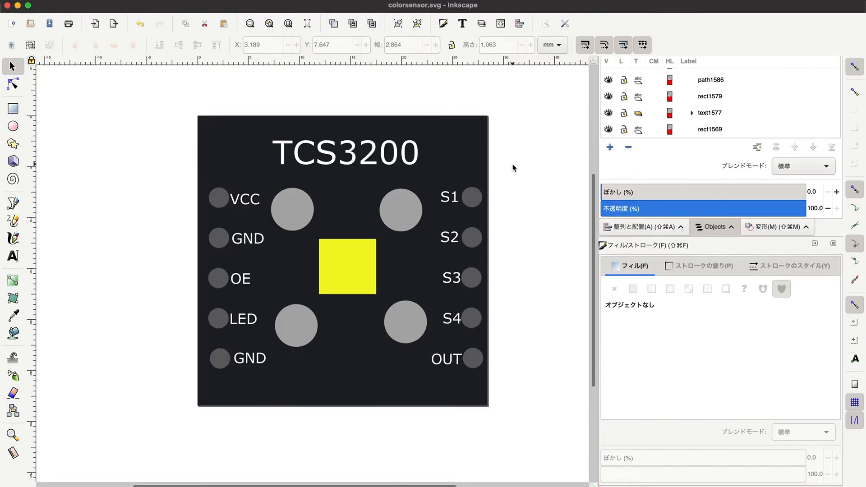
{"action": "left_click", "coordinate": [295, 158]}
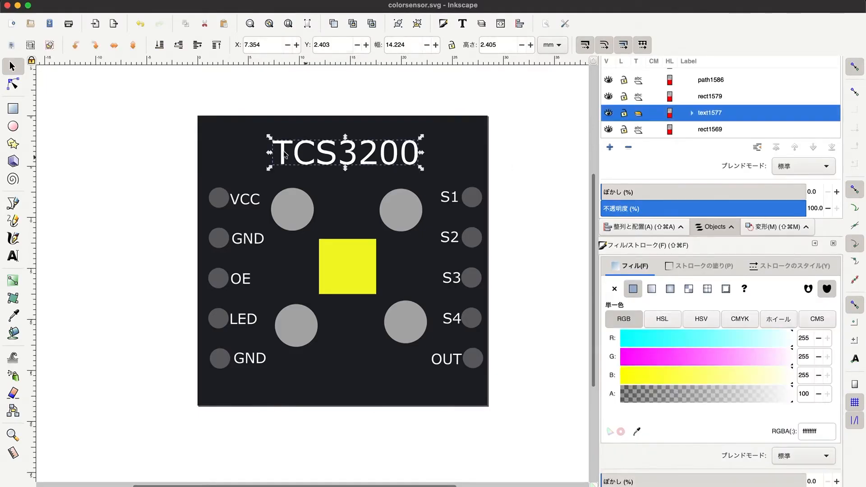
{"action": "left_click", "coordinate": [252, 208]}
{"action": "left_click", "coordinate": [249, 239]}
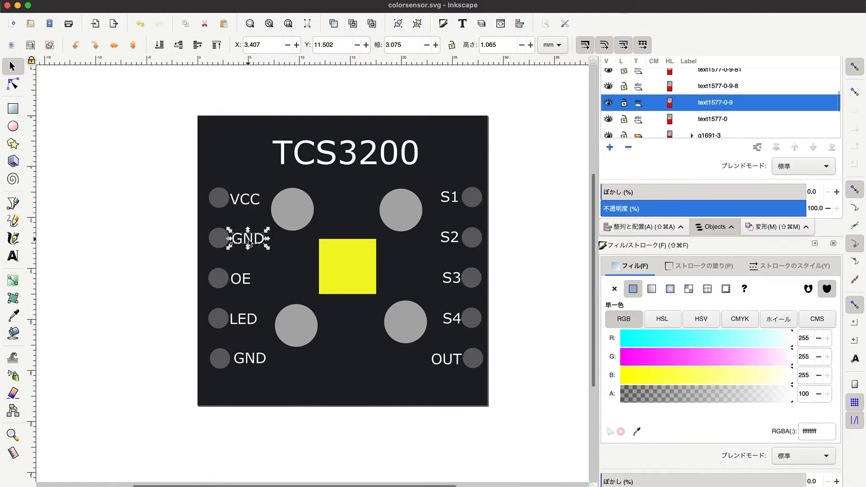
{"action": "left_click", "coordinate": [250, 282]}
{"action": "left_click", "coordinate": [249, 324]}
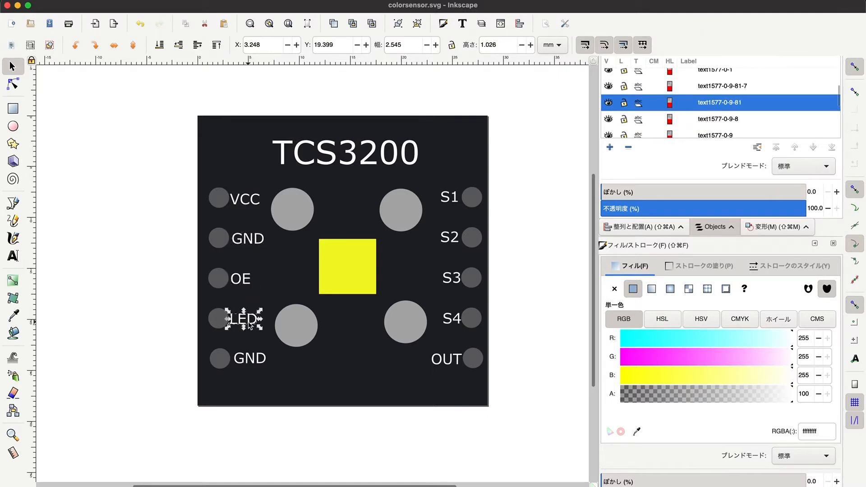
{"action": "left_click", "coordinate": [218, 197]}
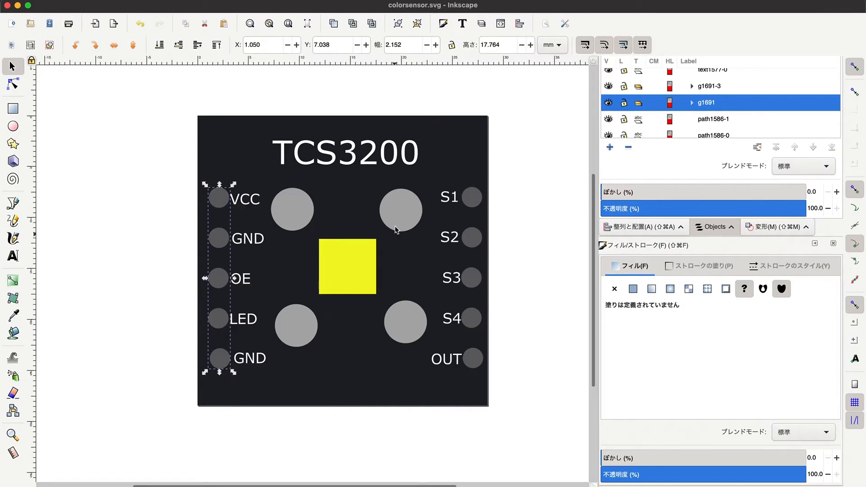
{"action": "left_click", "coordinate": [264, 396]}
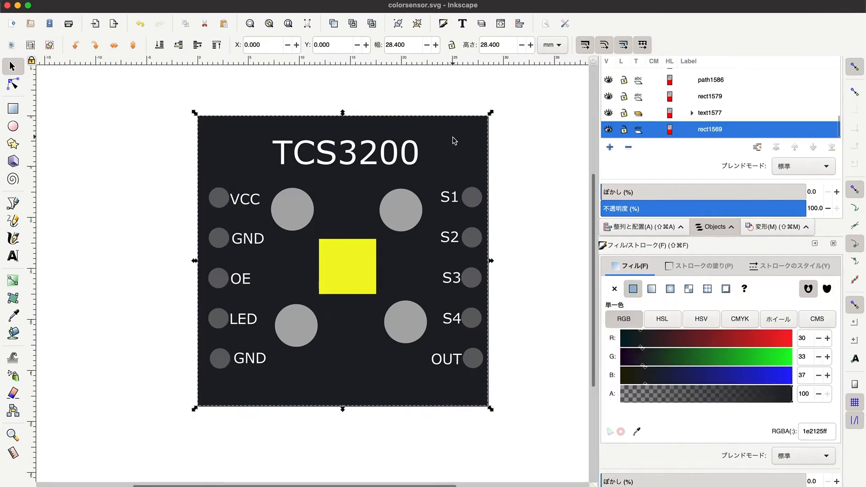
{"action": "left_click", "coordinate": [527, 157]}
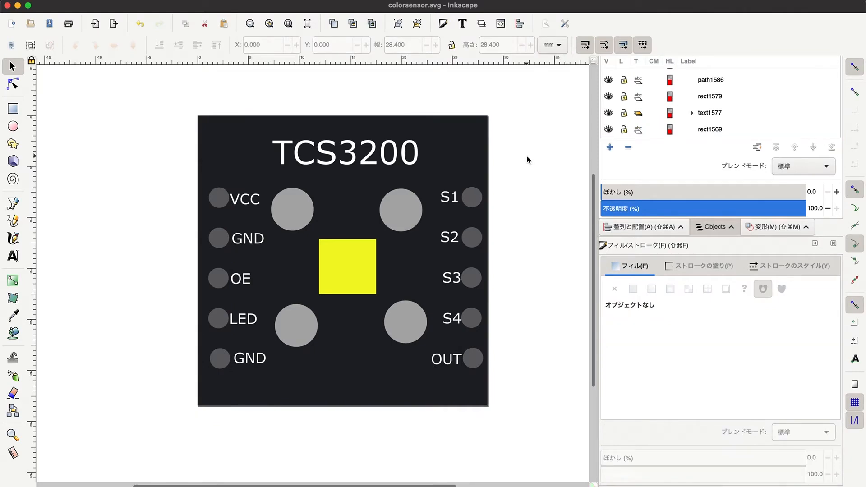
Look up the board size in the DFRobot wiki specifications and compare it with the board rectangle's width in Inkscape.
{"action": "key", "text": "super+Tab"}
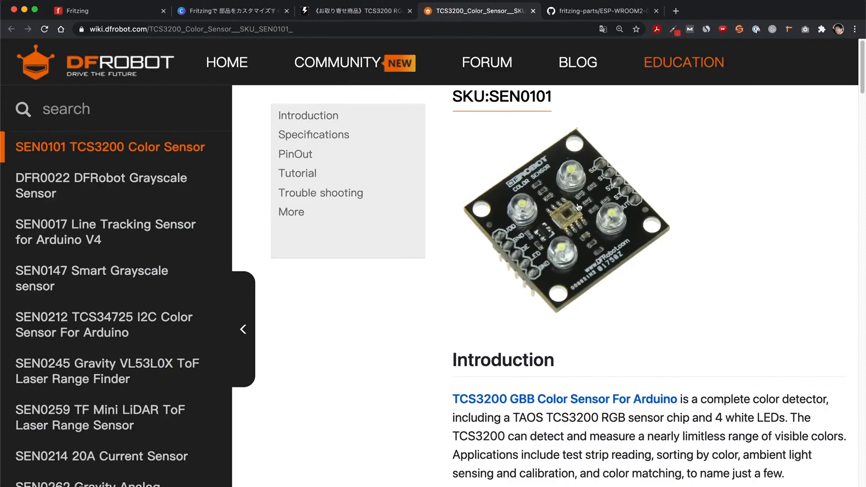
{"action": "scroll", "coordinate": [586, 303], "scroll_direction": "down", "scroll_amount": 9}
{"action": "scroll", "coordinate": [586, 303], "scroll_direction": "down", "scroll_amount": 5}
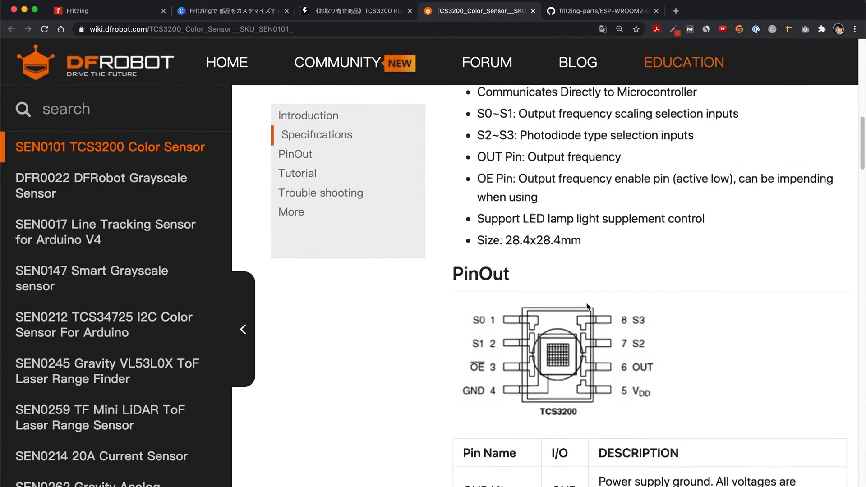
{"action": "left_click_drag", "start_coordinate": [581, 292], "coordinate": [505, 292]}
{"action": "left_click", "coordinate": [610, 304]}
{"action": "key", "text": "super+Tab"}
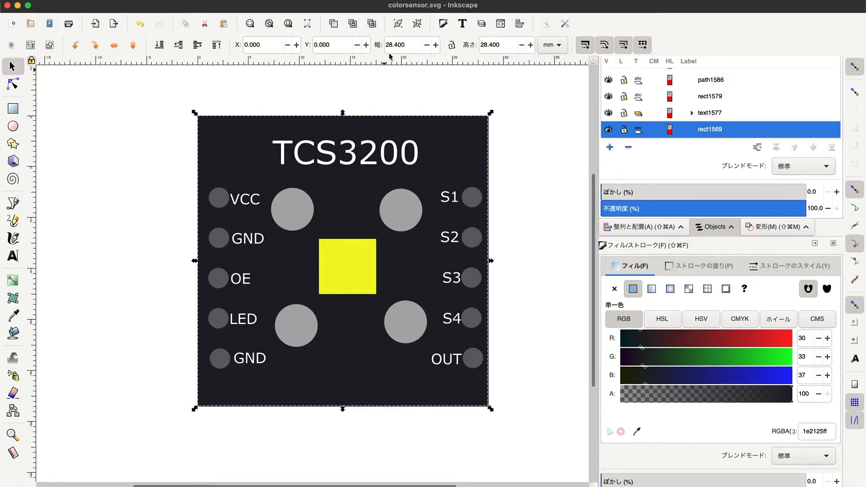
{"action": "left_click_drag", "start_coordinate": [414, 45], "coordinate": [353, 44]}
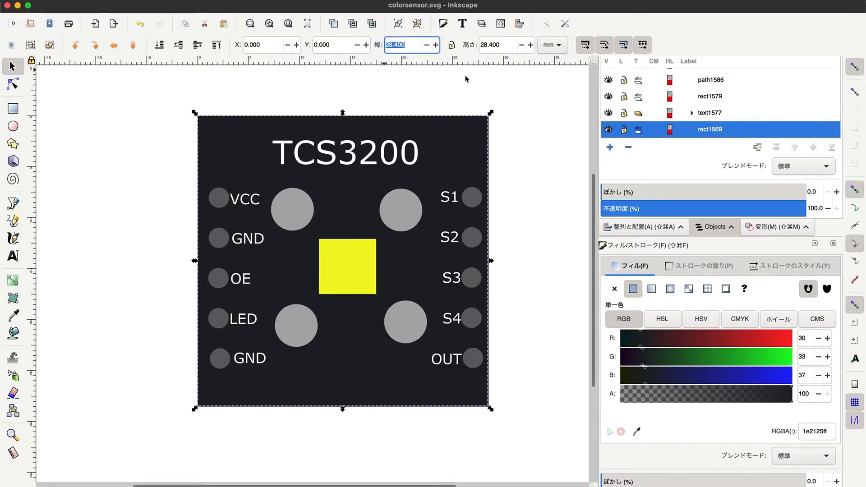
{"action": "left_click", "coordinate": [536, 149]}
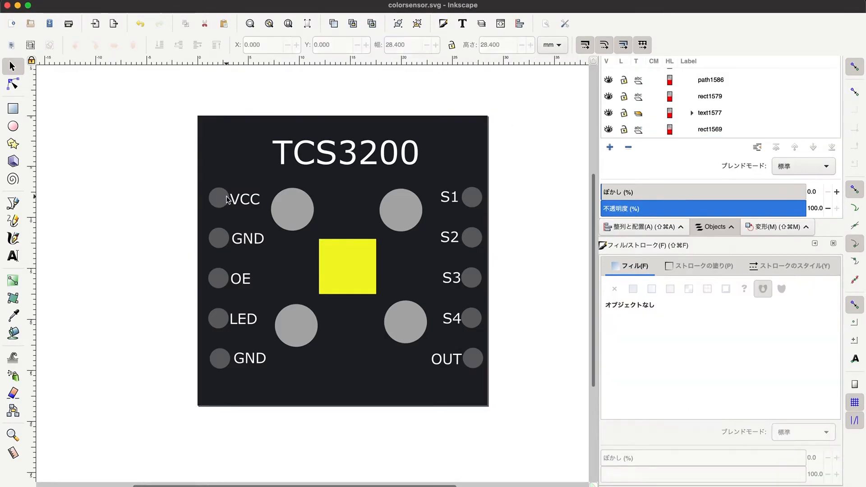
Compare the drawing's pin column beside the VCC and GND labels with the sensor photo on the wiki page.
{"action": "left_click", "coordinate": [221, 239]}
{"action": "key", "text": "super+Tab"}
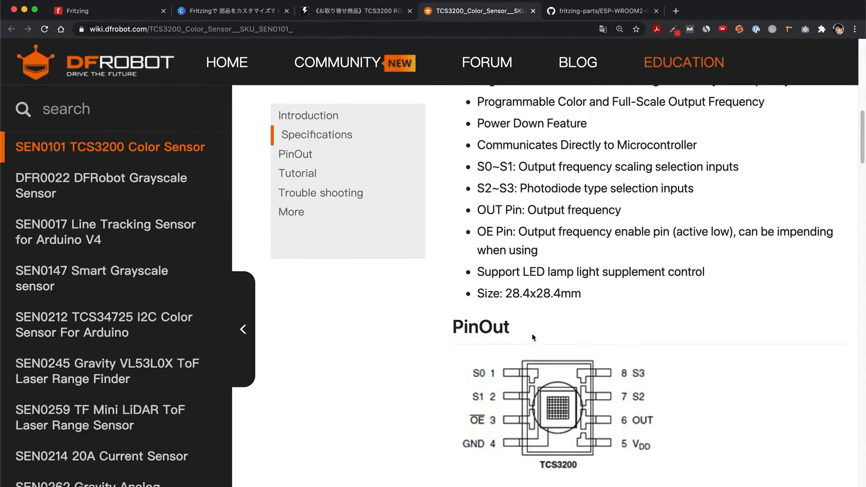
{"action": "scroll", "coordinate": [531, 346], "scroll_direction": "up", "scroll_amount": 10}
{"action": "scroll", "coordinate": [529, 248], "scroll_direction": "down", "scroll_amount": 1}
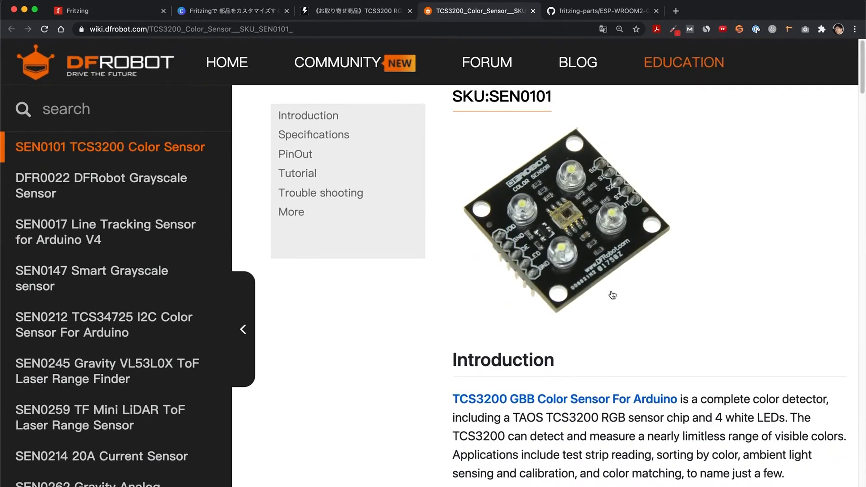
{"action": "key", "text": "super+Tab"}
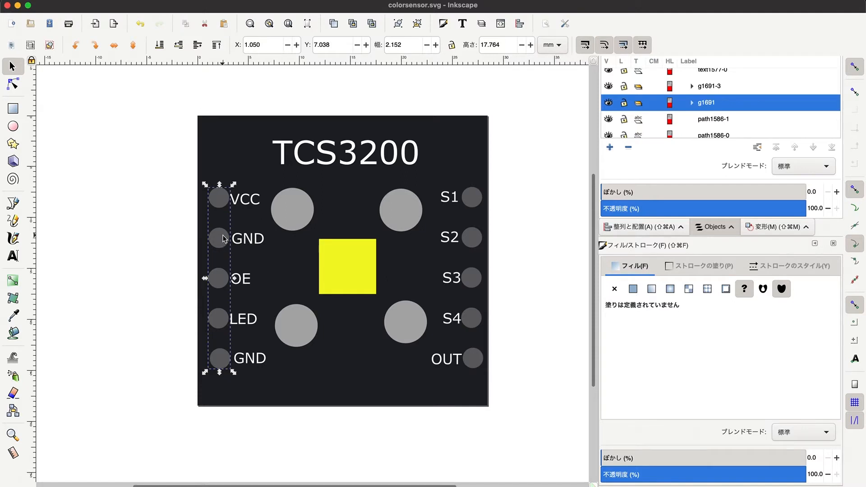
{"action": "left_click", "coordinate": [194, 232]}
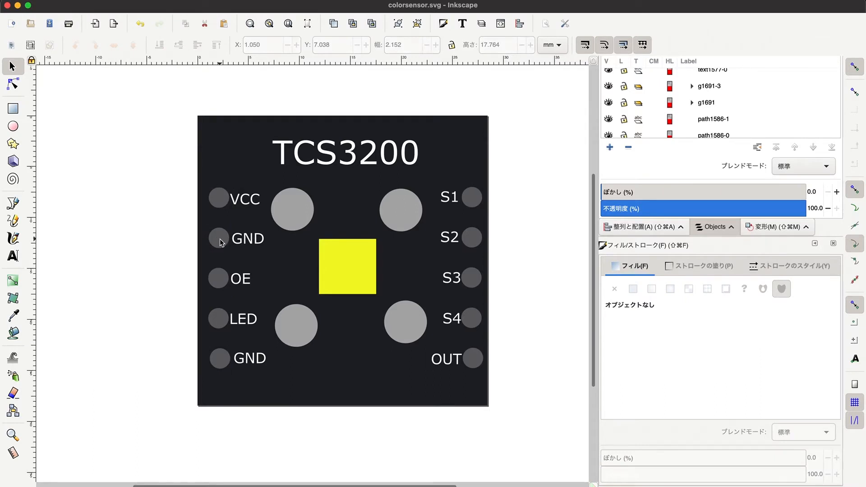
{"action": "left_click", "coordinate": [219, 240]}
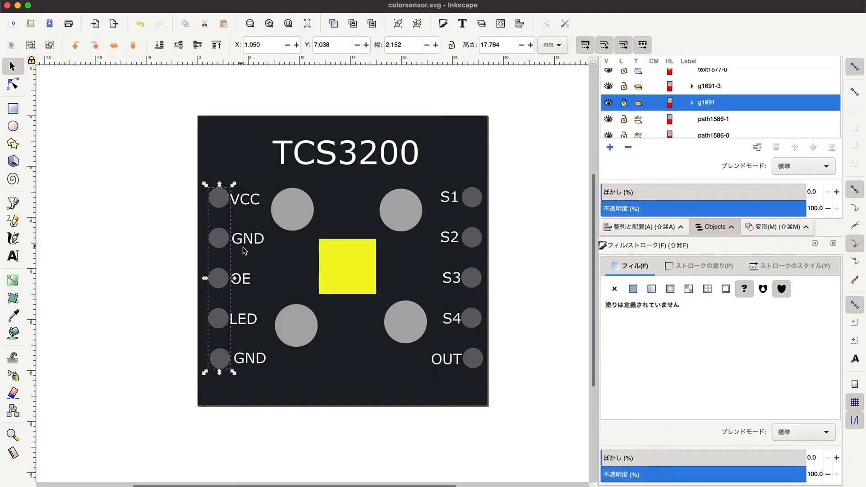
{"action": "key", "text": "Escape"}
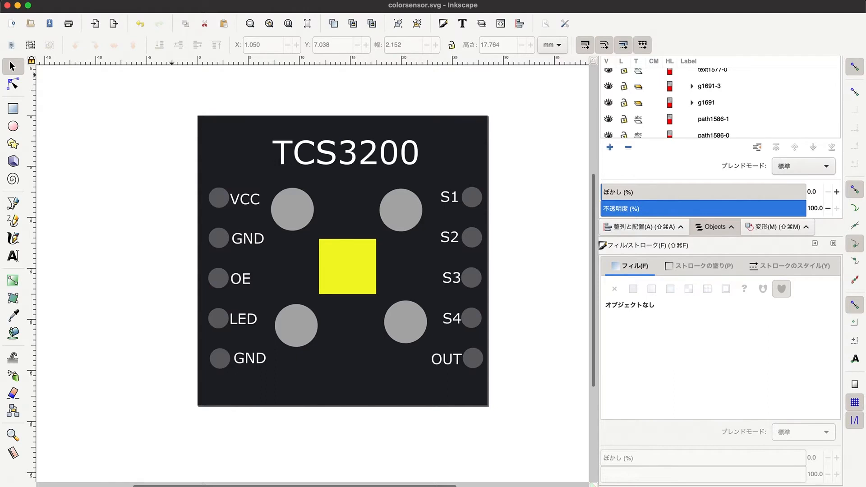
Resize the page to fit the whole drawing through the document properties.
{"action": "left_click", "coordinate": [77, 0]}
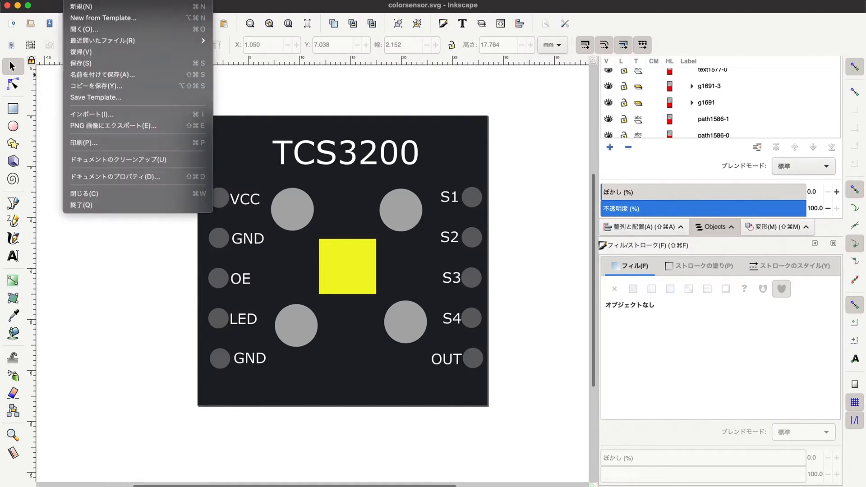
{"action": "left_click", "coordinate": [126, 177]}
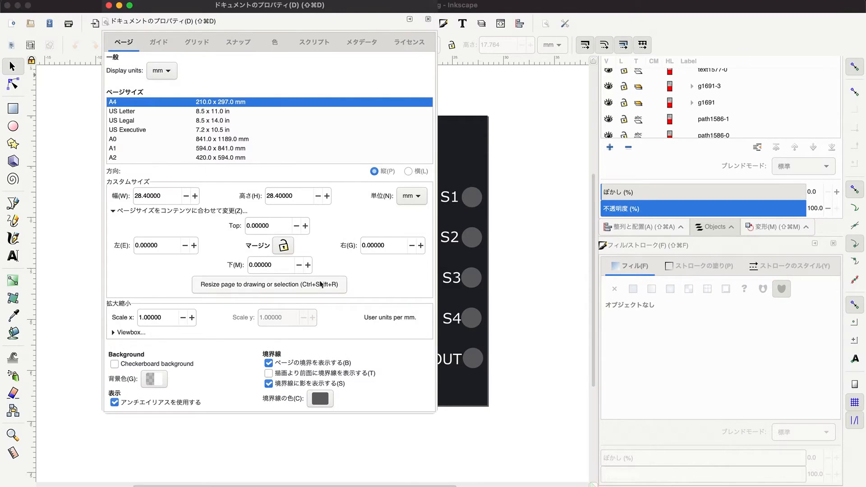
{"action": "left_click", "coordinate": [283, 285]}
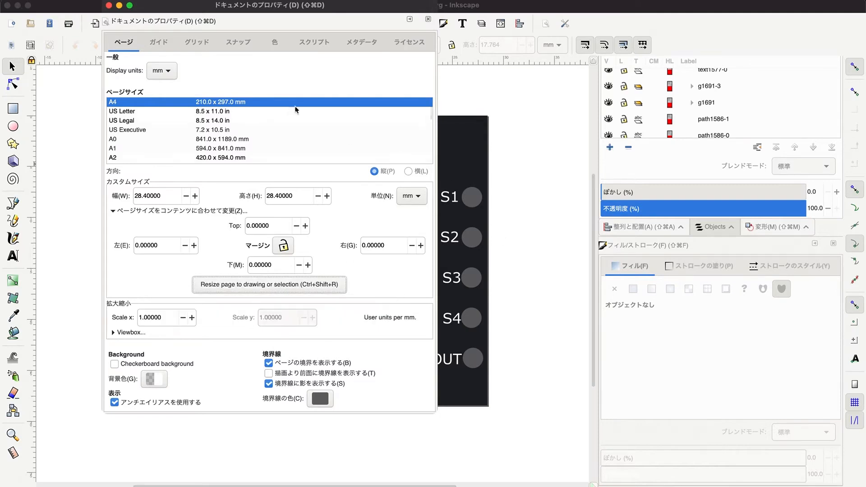
{"action": "left_click", "coordinate": [428, 20]}
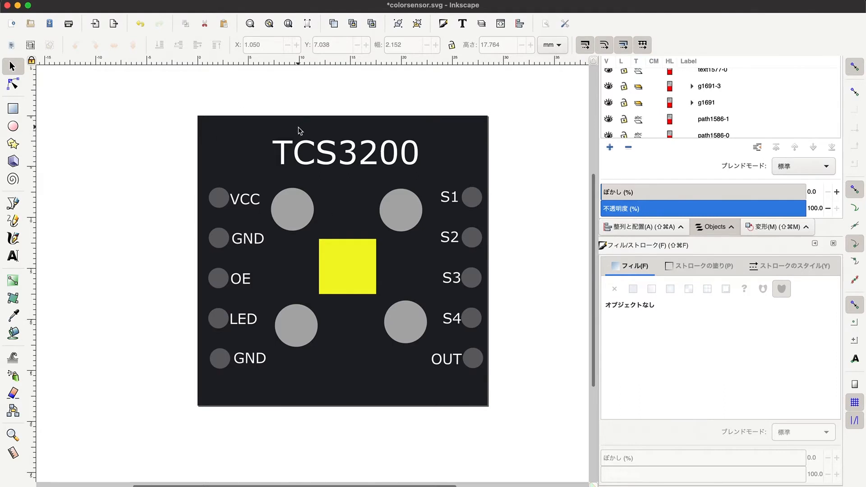
Select the whole board drawing, including all text labels, and convert every object to paths.
{"action": "left_click", "coordinate": [318, 155]}
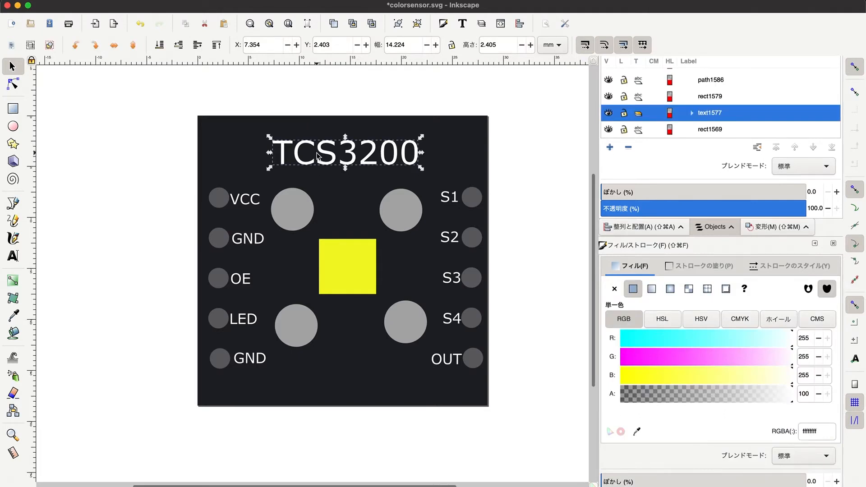
{"action": "left_click", "coordinate": [188, 110]}
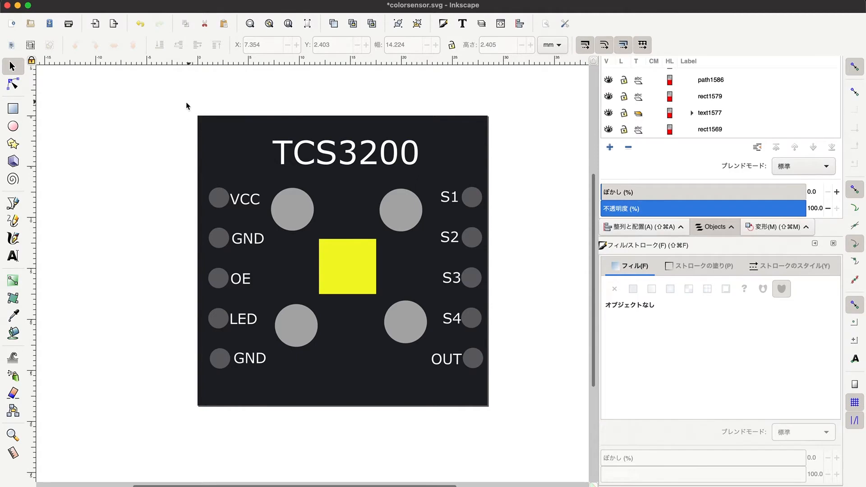
{"action": "left_click_drag", "start_coordinate": [186, 103], "coordinate": [503, 417]}
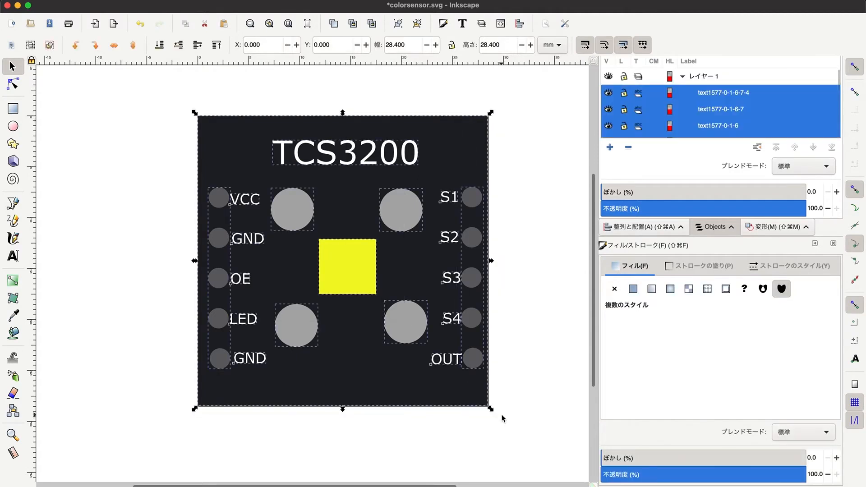
{"action": "left_click", "coordinate": [241, 0]}
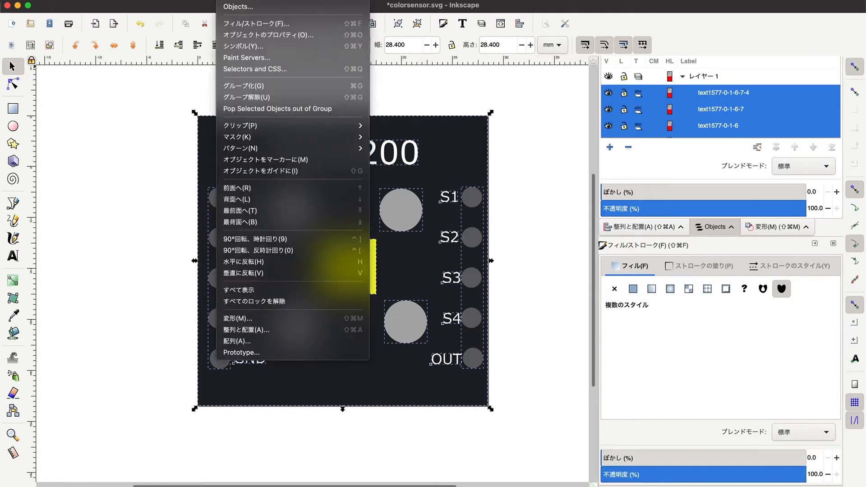
{"action": "mouse_move", "coordinate": [289, 0]}
{"action": "left_click", "coordinate": [300, 8]}
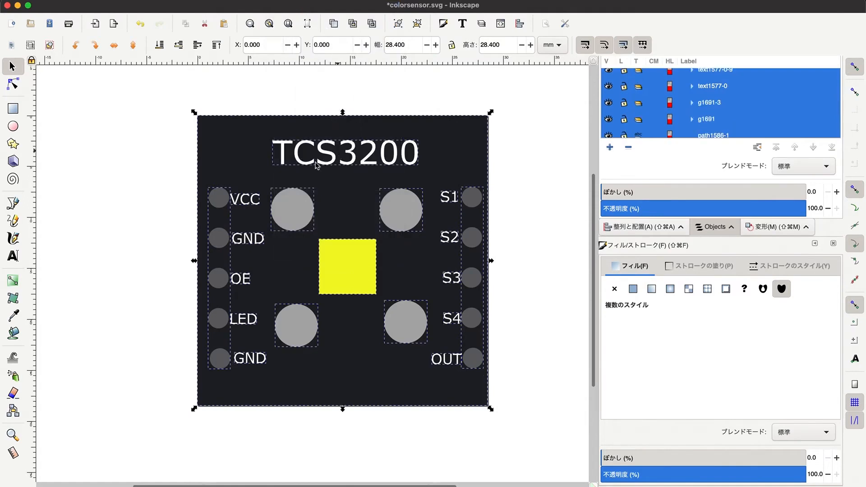
{"action": "left_click", "coordinate": [175, 196]}
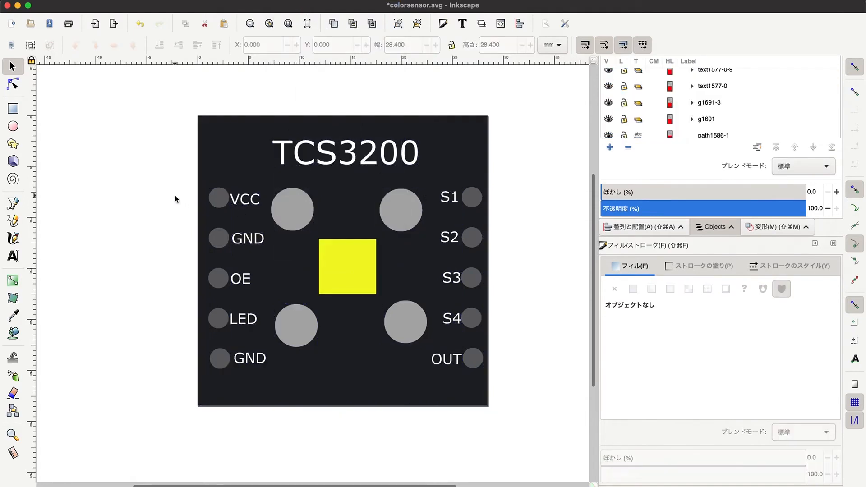
Save the drawing under the new name colorsensor_new.svg in the fritzing folder on the Desktop.
{"action": "left_click", "coordinate": [58, 0]}
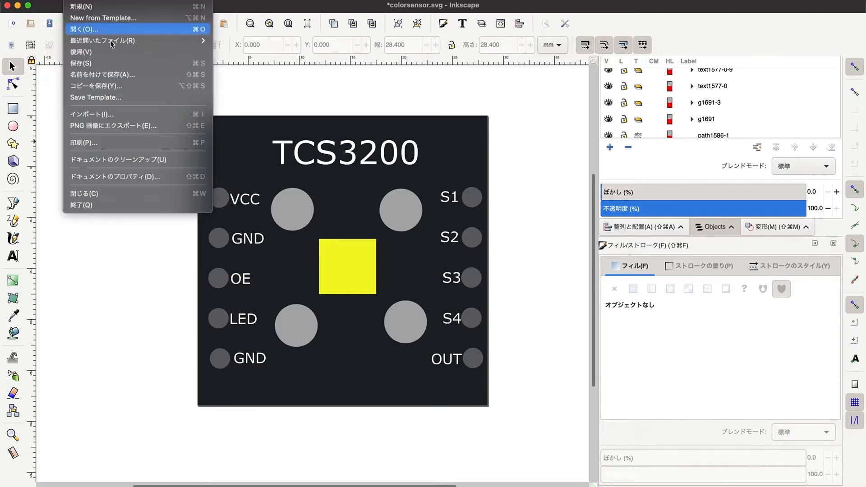
{"action": "left_click", "coordinate": [109, 73]}
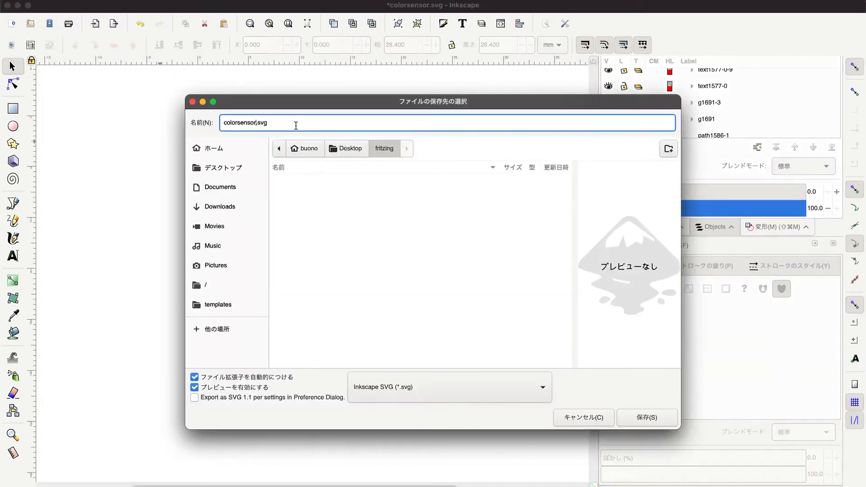
{"action": "type", "text": "_new"}
{"action": "left_click", "coordinate": [645, 417]}
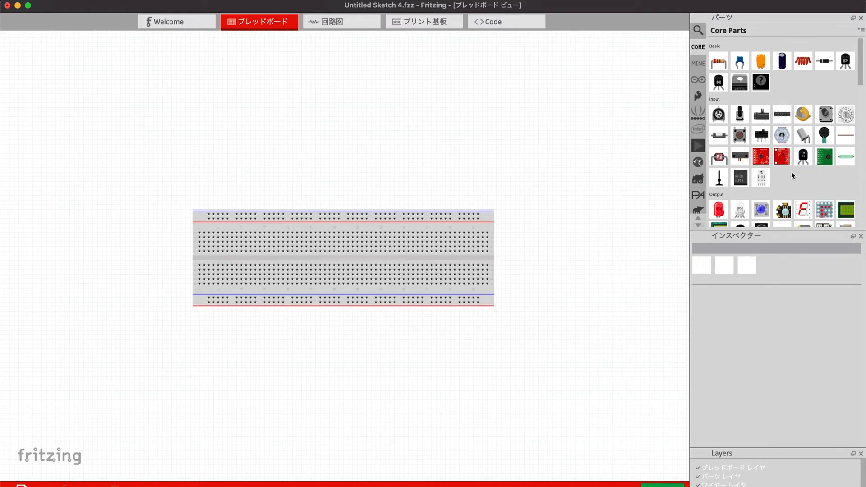
In Fritzing, place a generic IC from the core parts above the breadboard and set its pin count to 10.
{"action": "scroll", "coordinate": [791, 171], "scroll_direction": "down", "scroll_amount": 5}
{"action": "left_click_drag", "start_coordinate": [724, 161], "coordinate": [405, 140]}
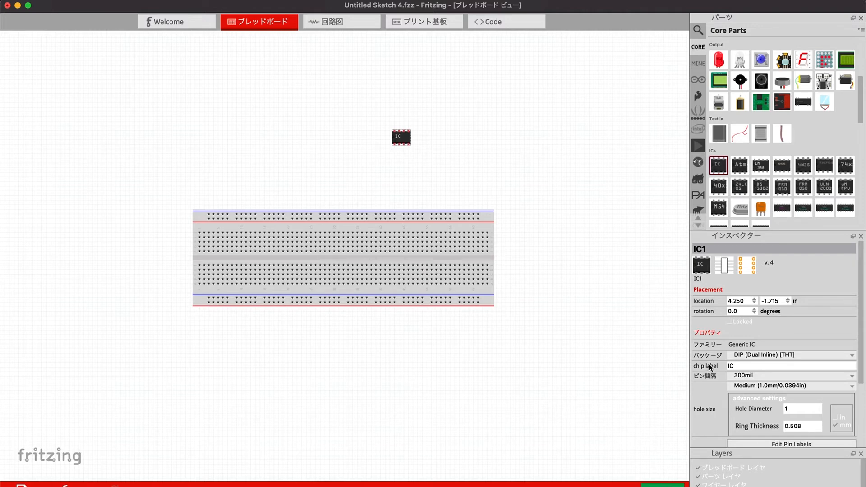
{"action": "scroll", "coordinate": [699, 307], "scroll_direction": "down", "scroll_amount": 2}
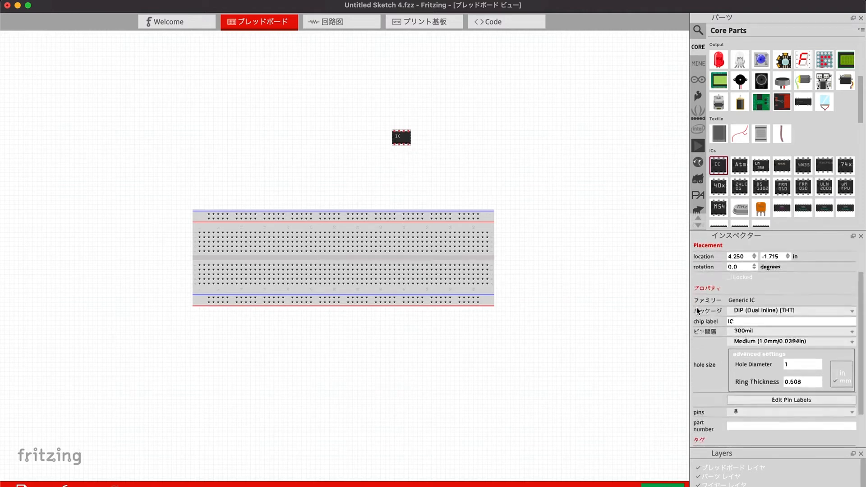
{"action": "scroll", "coordinate": [697, 311], "scroll_direction": "down", "scroll_amount": 2}
{"action": "left_click", "coordinate": [750, 364]}
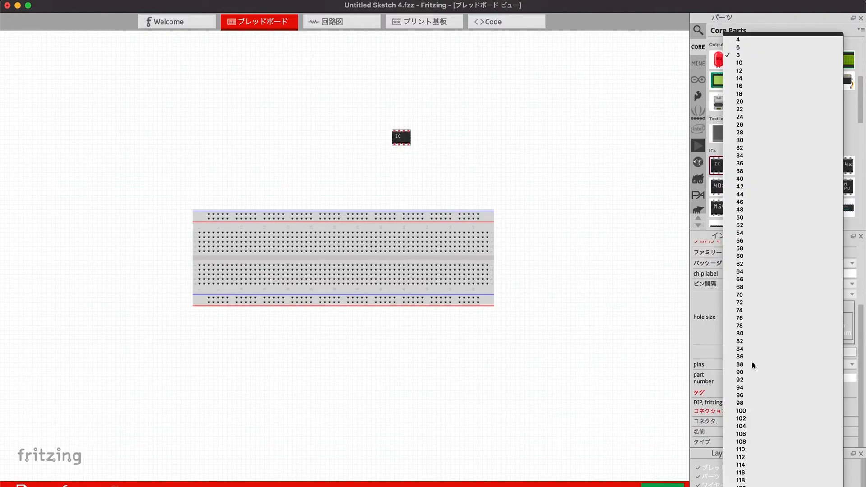
{"action": "left_click", "coordinate": [746, 61]}
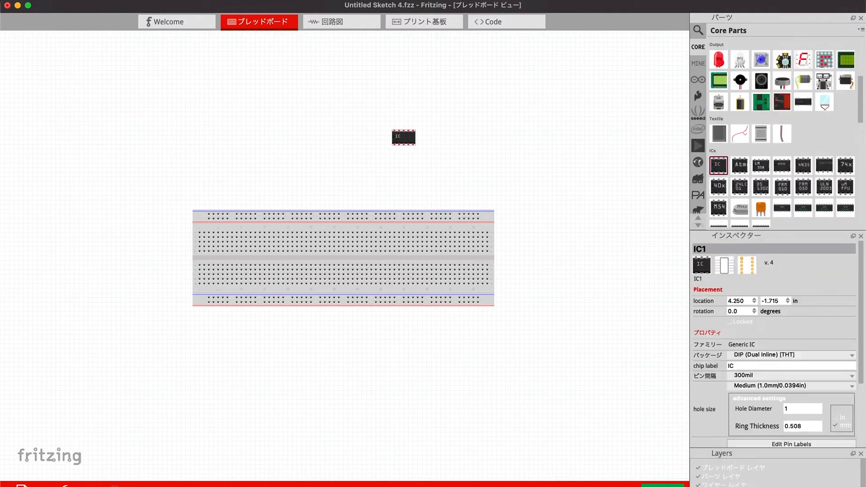
Move the 10-pin IC closer to the breadboard, to location 3.850, -1.115 in.
{"action": "key", "text": "super+plus"}
{"action": "key", "text": "super+plus"}
{"action": "key", "text": "super+minus"}
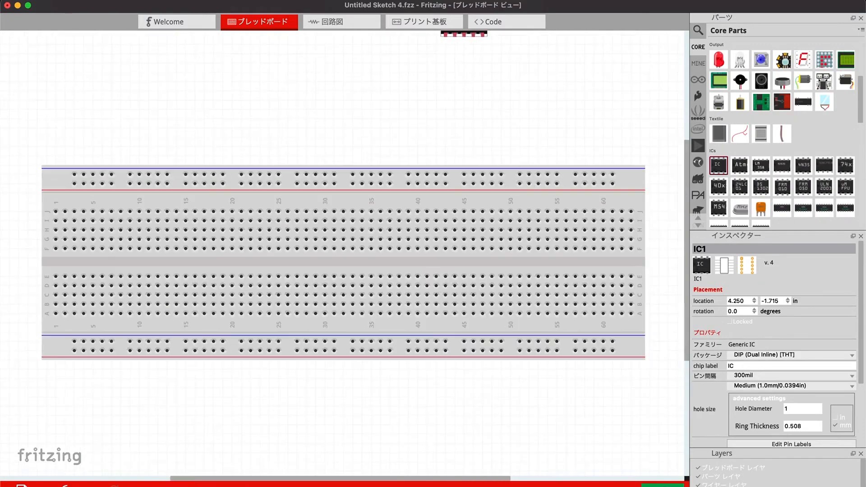
{"action": "scroll", "coordinate": [559, 308], "scroll_direction": "down", "scroll_amount": 1}
{"action": "scroll", "coordinate": [559, 308], "scroll_direction": "up", "scroll_amount": 2}
{"action": "scroll", "coordinate": [560, 308], "scroll_direction": "up", "scroll_amount": 1}
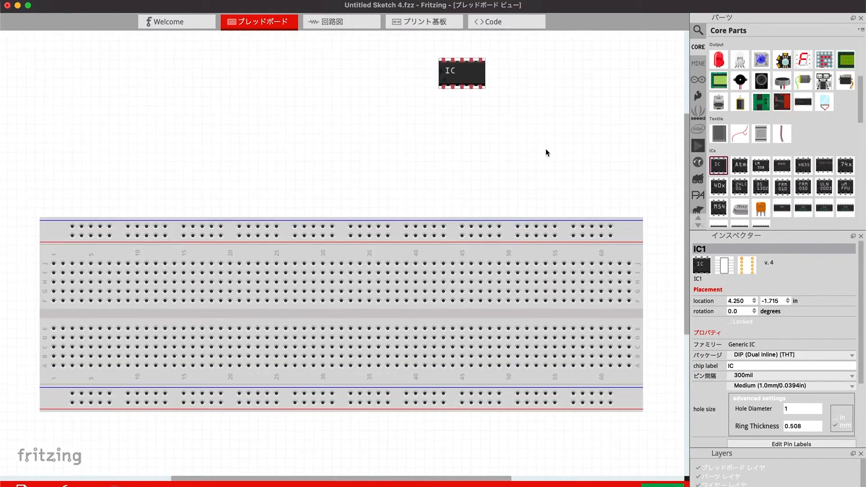
{"action": "left_click_drag", "start_coordinate": [474, 73], "coordinate": [437, 128]}
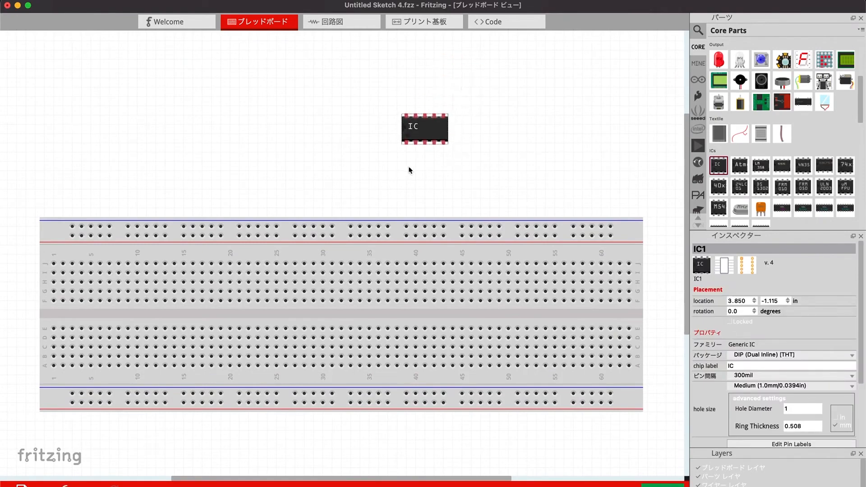
Check the IC's schematic view, try a wire from its upper-left pin to the breadboard's upper power rail, and undo the wire.
{"action": "left_click", "coordinate": [350, 24]}
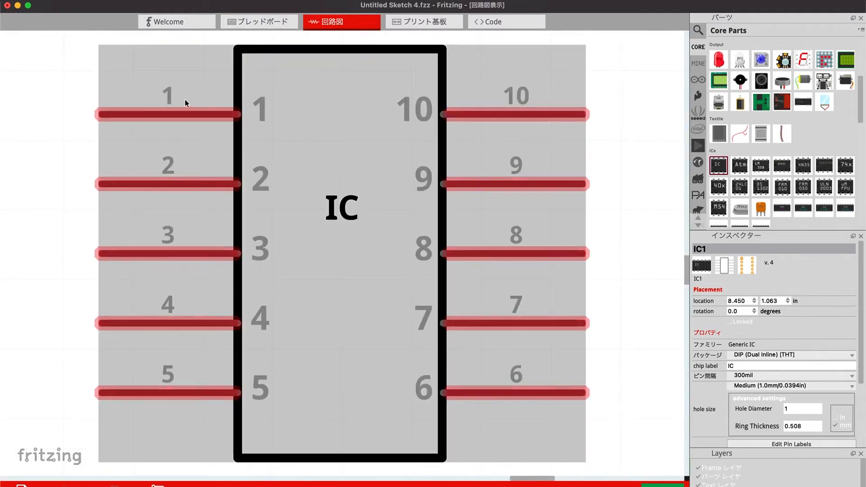
{"action": "left_click", "coordinate": [259, 22]}
{"action": "left_click_drag", "start_coordinate": [410, 95], "coordinate": [302, 214]}
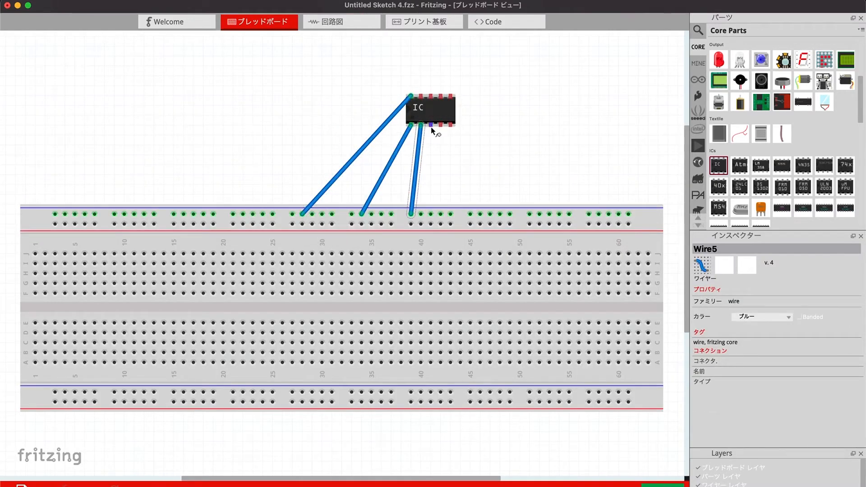
{"action": "key", "text": "super+z"}
{"action": "key", "text": "super+z"}
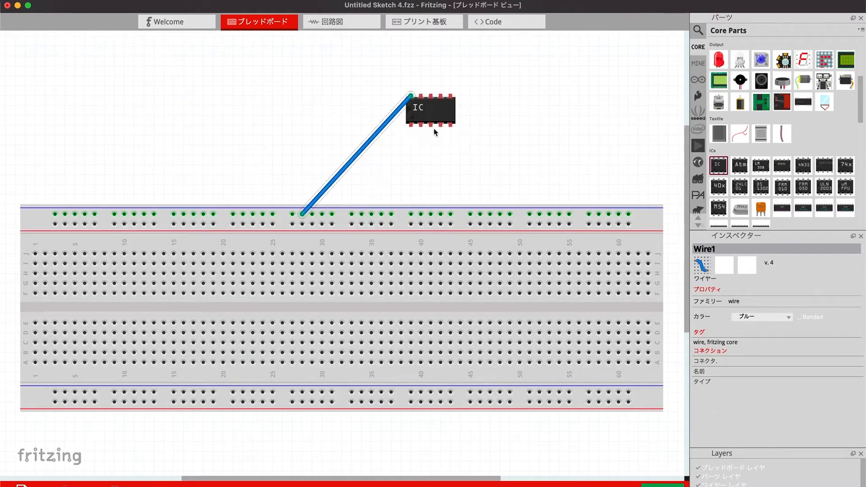
{"action": "key", "text": "super+z"}
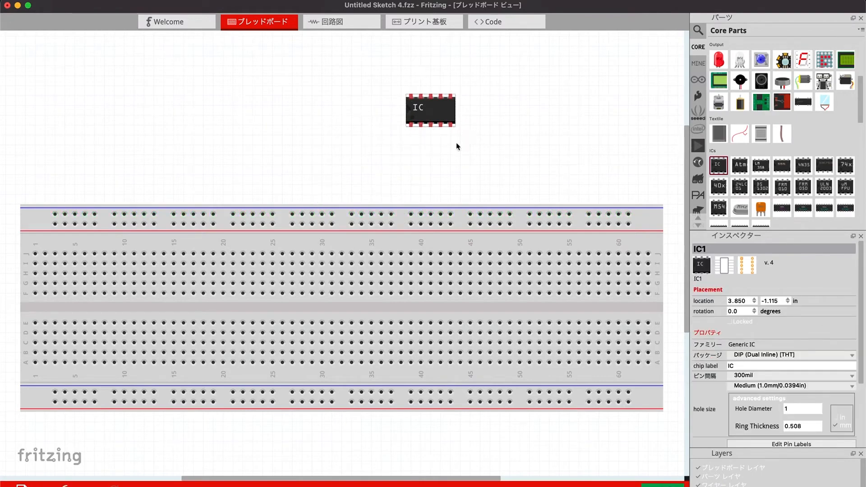
Open the IC in the new parts editor, look through its schematic, PCB and icon views, and return to the breadboard view.
{"action": "right_click", "coordinate": [445, 113]}
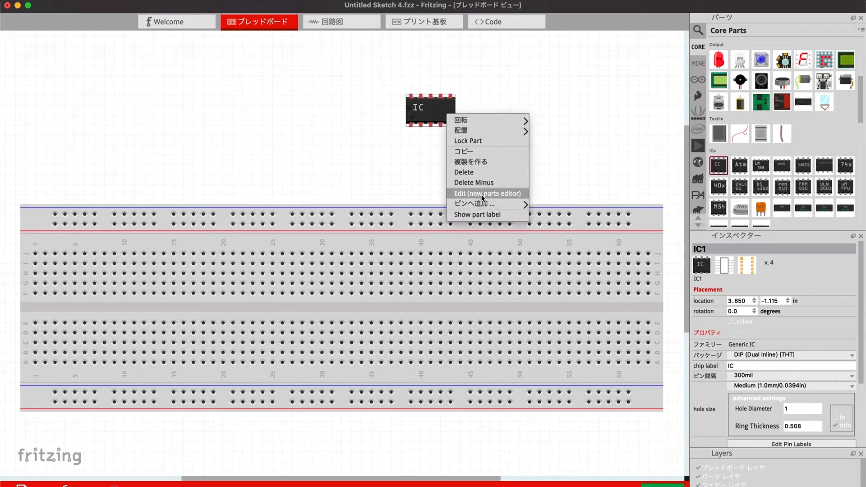
{"action": "left_click", "coordinate": [498, 195]}
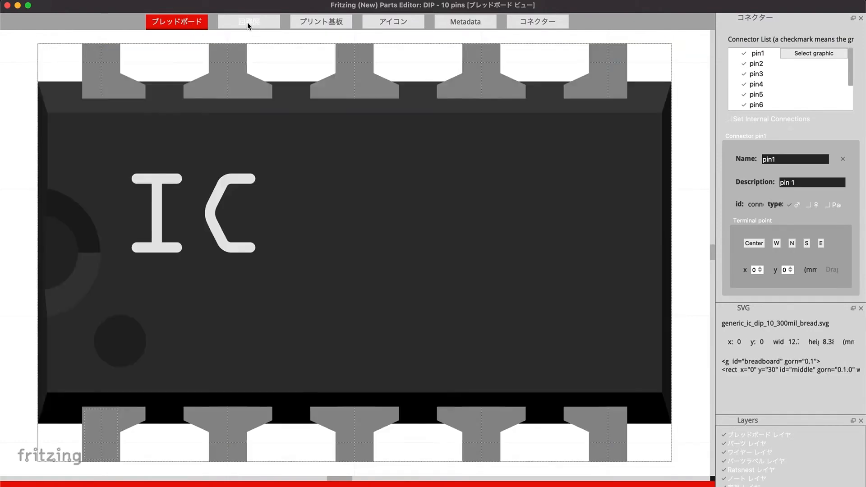
{"action": "left_click", "coordinate": [247, 23]}
{"action": "left_click", "coordinate": [344, 28]}
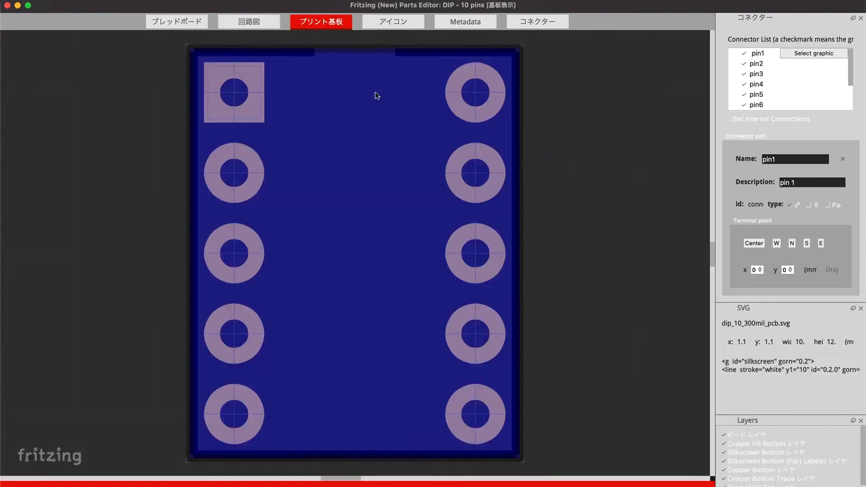
{"action": "left_click", "coordinate": [396, 27]}
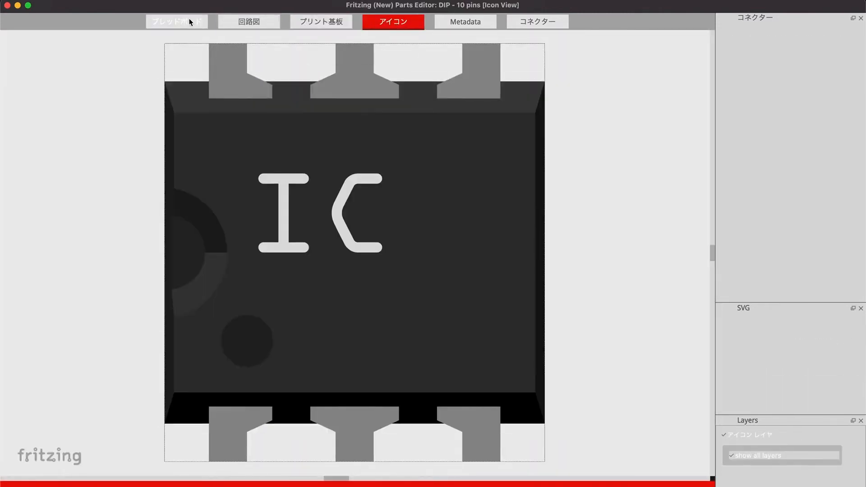
{"action": "left_click", "coordinate": [190, 21]}
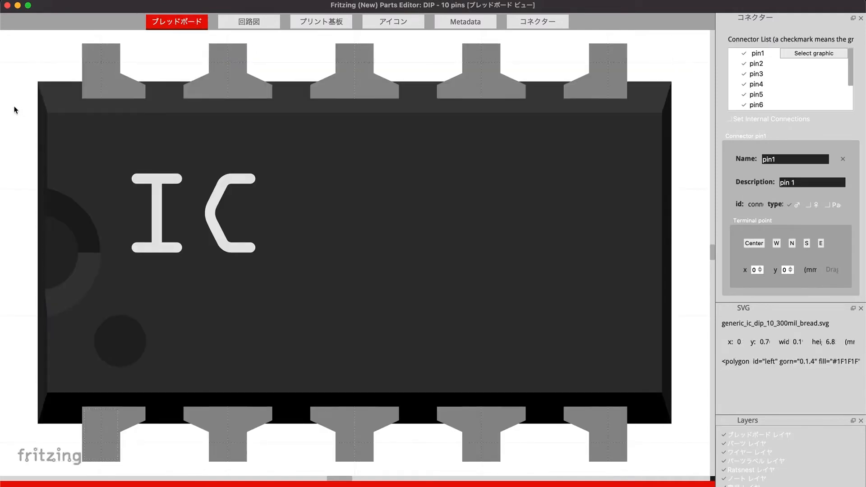
Load colorsensor_new.svg from the fritzing folder on the Desktop as the part's breadboard image, accepting the font substitution.
{"action": "left_click", "coordinate": [76, 1]}
{"action": "left_click", "coordinate": [79, 7]}
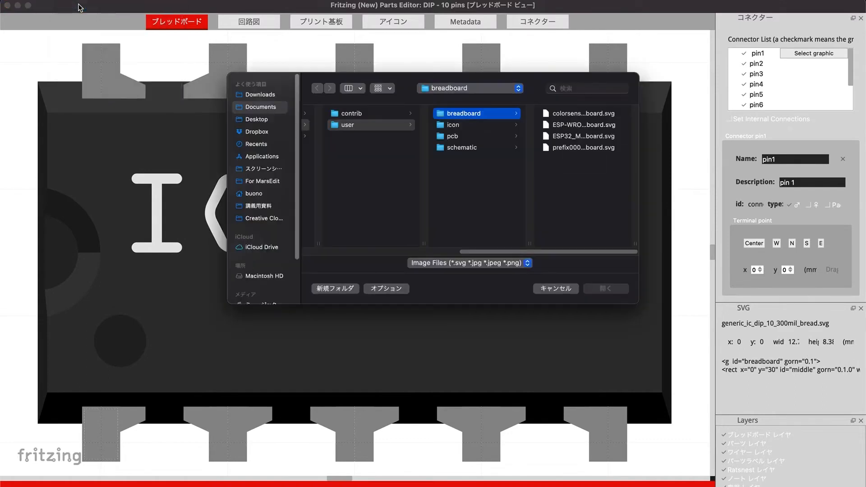
{"action": "left_click", "coordinate": [256, 119]}
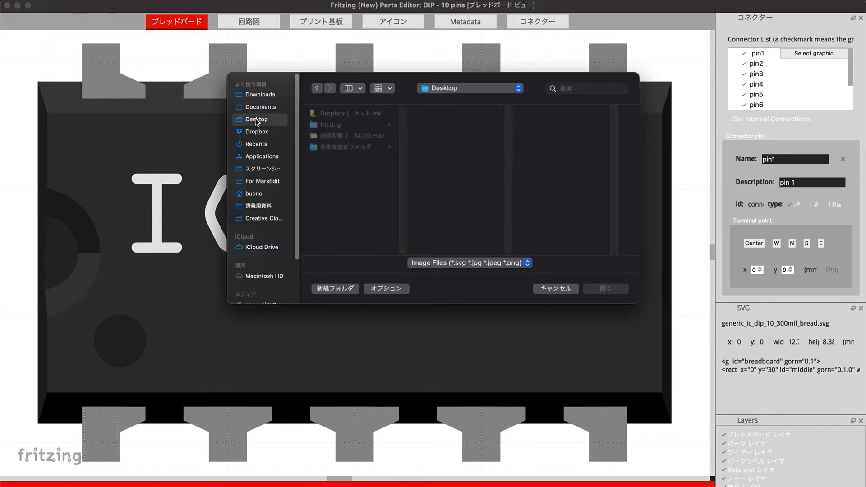
{"action": "left_click", "coordinate": [354, 126]}
{"action": "left_click", "coordinate": [459, 114]}
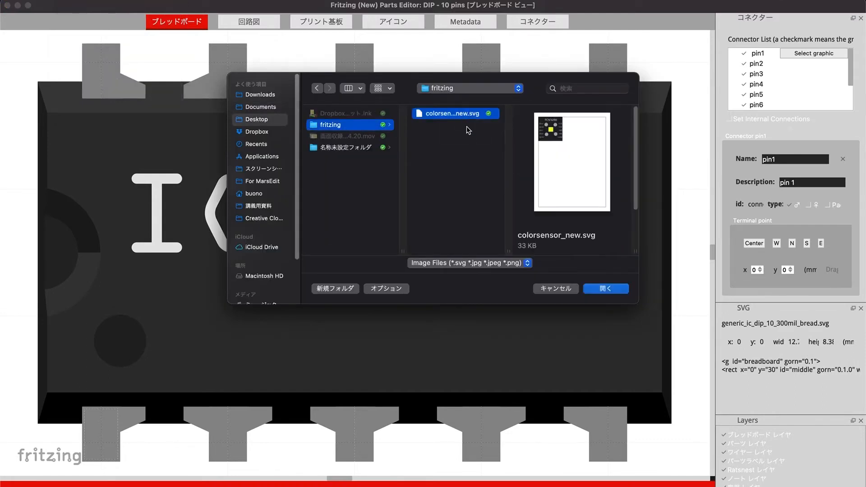
{"action": "left_click", "coordinate": [603, 289]}
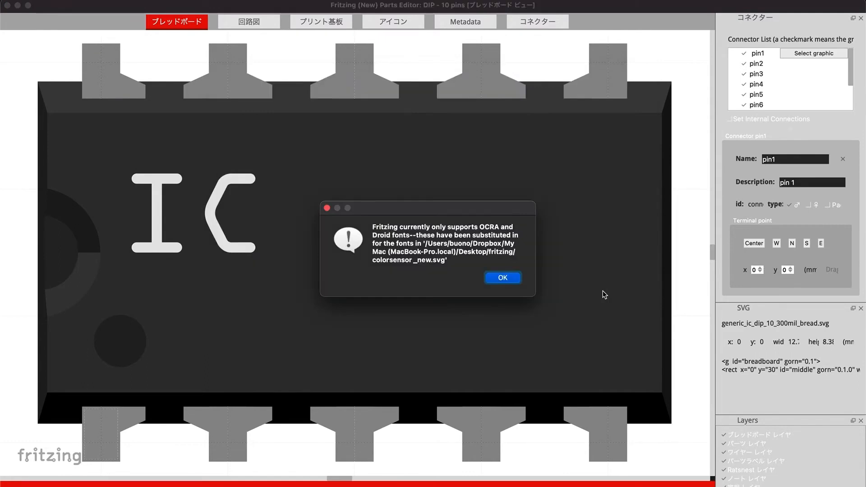
{"action": "left_click", "coordinate": [503, 277]}
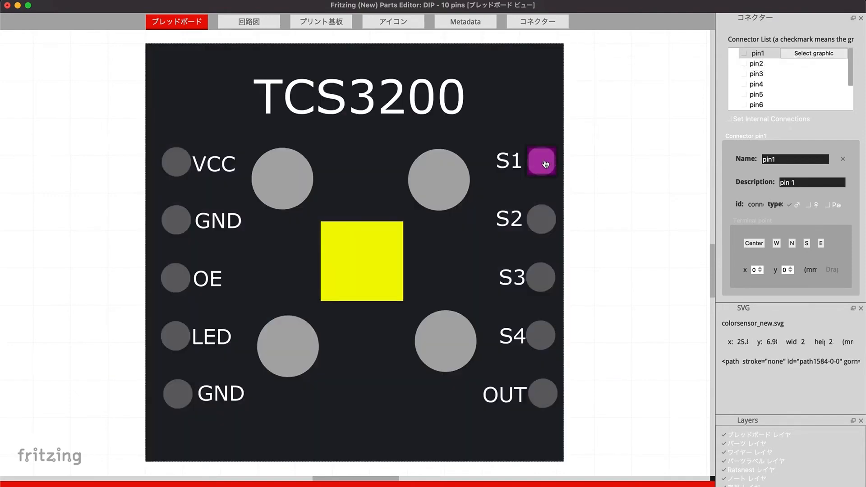
Assign the graphics of connectors pin1 to pin5 to the S1, S2, S3, S4 and OUT circles of the board.
{"action": "left_click", "coordinate": [547, 162]}
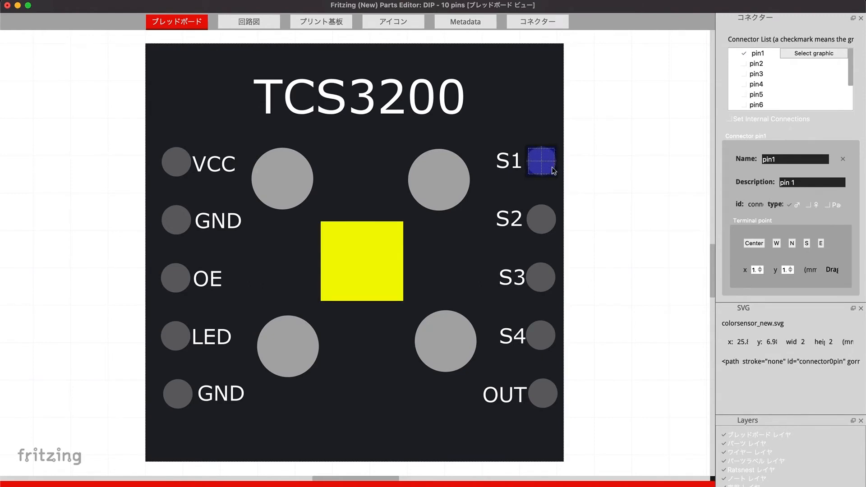
{"action": "left_click", "coordinate": [753, 64]}
{"action": "left_click", "coordinate": [794, 63]}
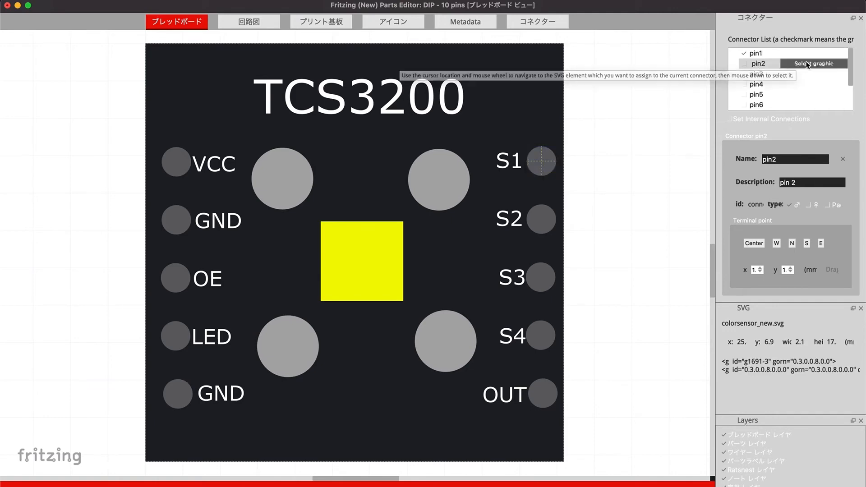
{"action": "left_click", "coordinate": [545, 218]}
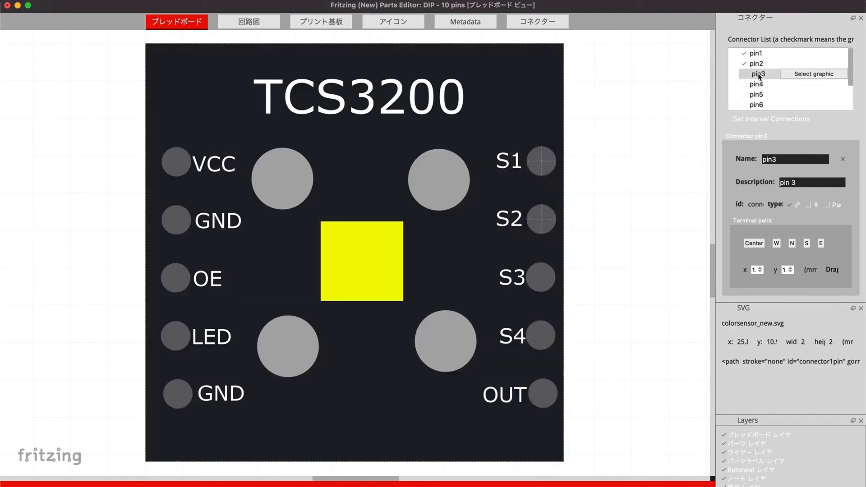
{"action": "left_click", "coordinate": [540, 277]}
{"action": "left_click", "coordinate": [540, 336]}
{"action": "left_click", "coordinate": [542, 393]}
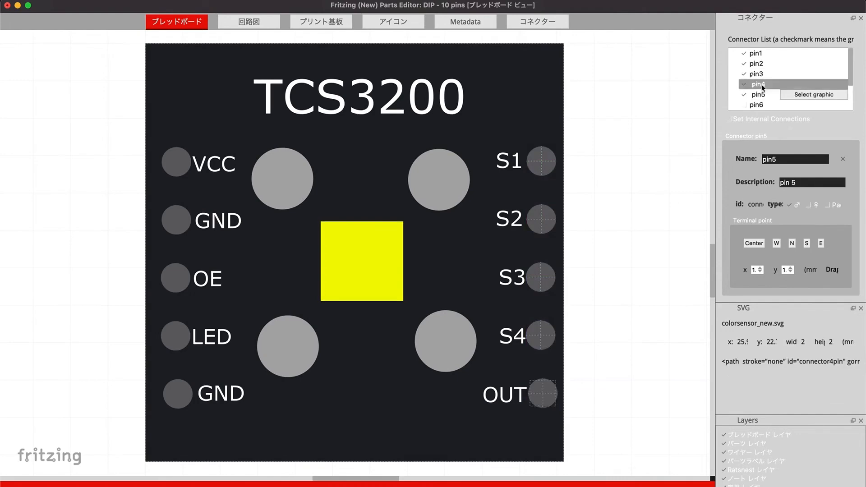
Assign the graphics of connectors pin6 to pin10 to the lower GND, LED, OE, upper GND and VCC circles.
{"action": "left_click", "coordinate": [177, 393]}
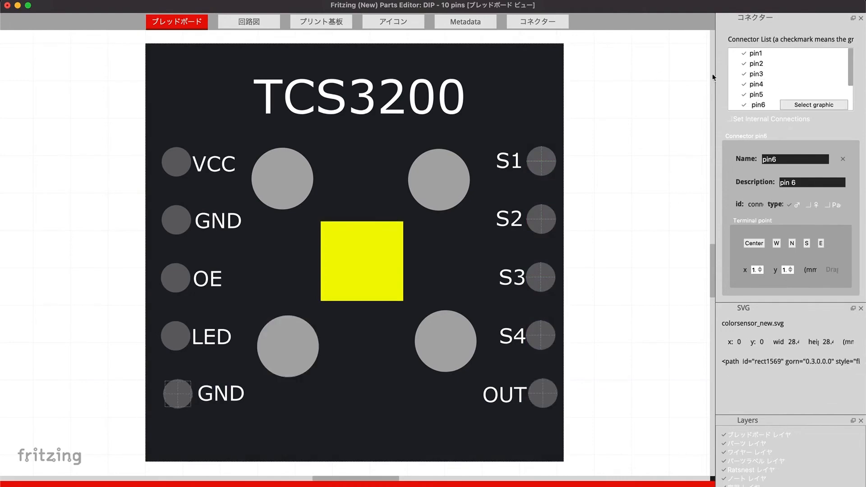
{"action": "left_click", "coordinate": [175, 335]}
{"action": "left_click", "coordinate": [176, 278]}
{"action": "left_click", "coordinate": [176, 220]}
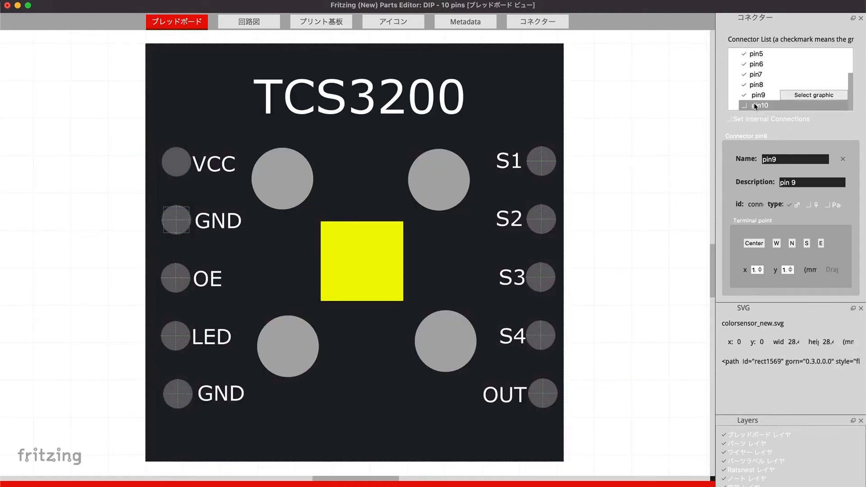
{"action": "left_click", "coordinate": [176, 162]}
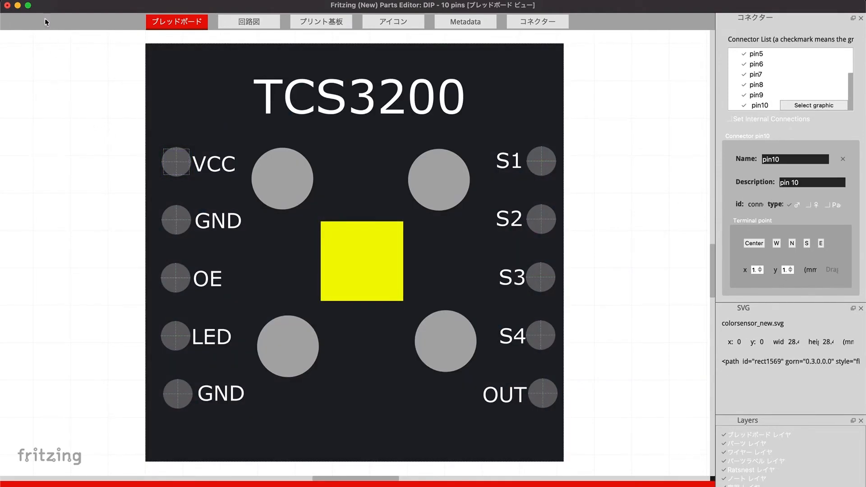
Save the edited IC as a new part with the filename prefix colorsensor_new.
{"action": "left_click", "coordinate": [37, 0]}
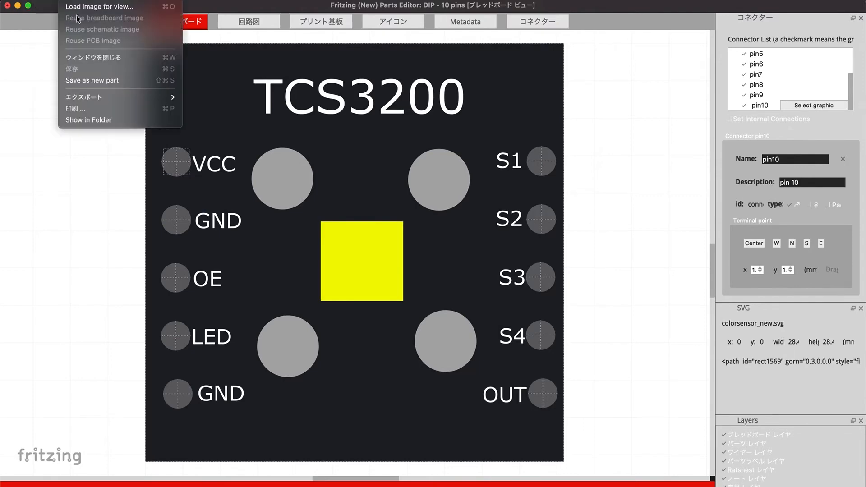
{"action": "mouse_move", "coordinate": [83, 102]}
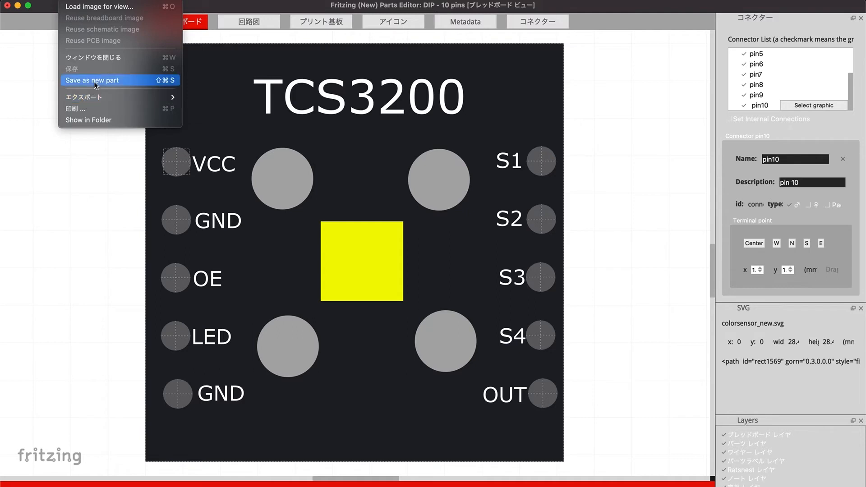
{"action": "left_click", "coordinate": [94, 81]}
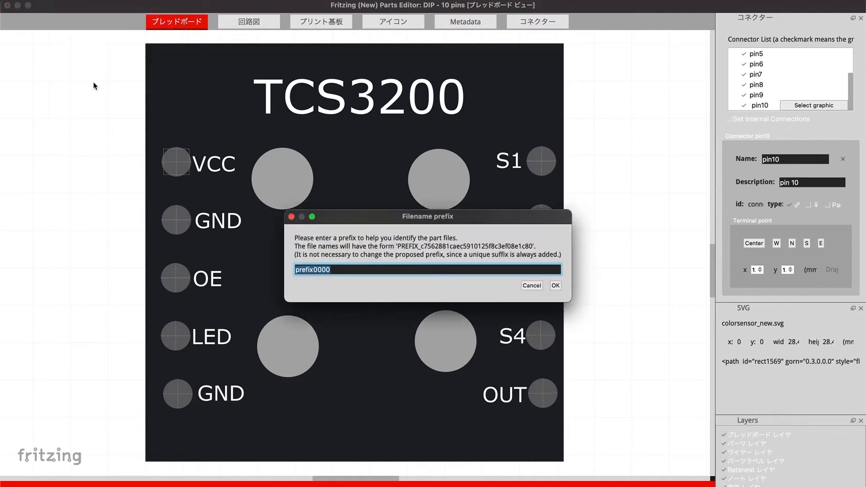
{"action": "type", "text": "colorsensor _new"}
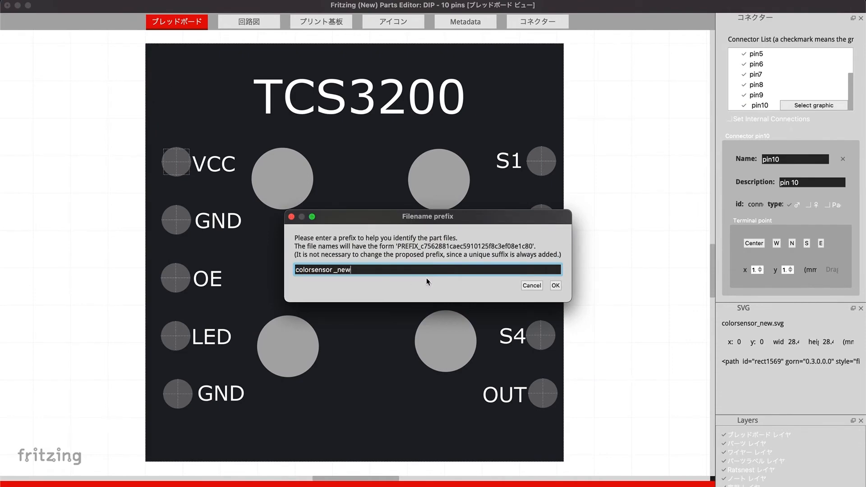
{"action": "left_click", "coordinate": [555, 286]}
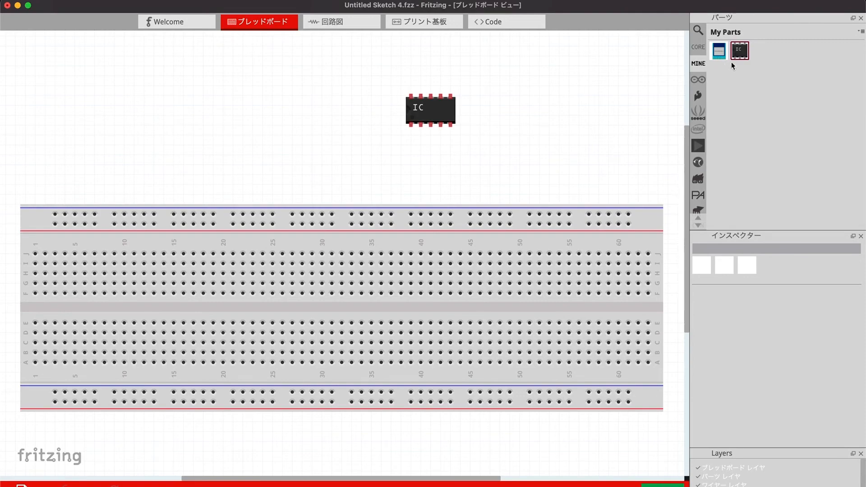
Place the new TCS3200 part from My Parts above the breadboard and wire its S1, OUT and lower GND pins to the upper power rail.
{"action": "mouse_move", "coordinate": [744, 54]}
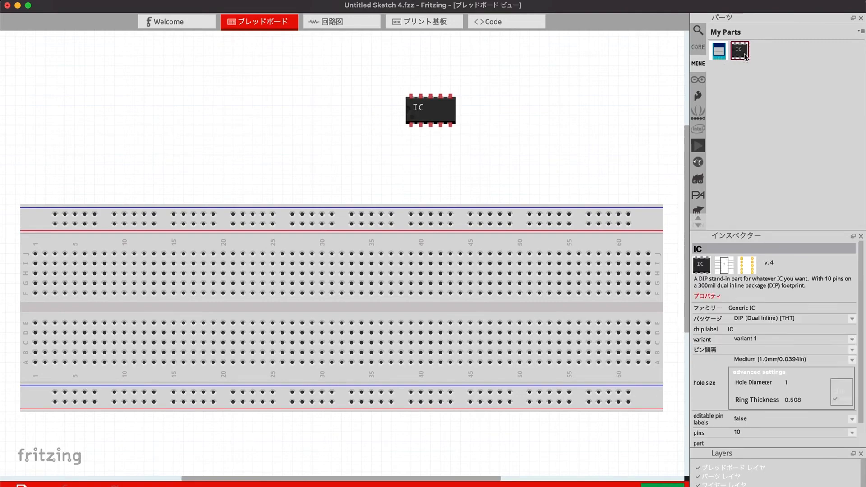
{"action": "left_click_drag", "start_coordinate": [727, 66], "coordinate": [210, 93]}
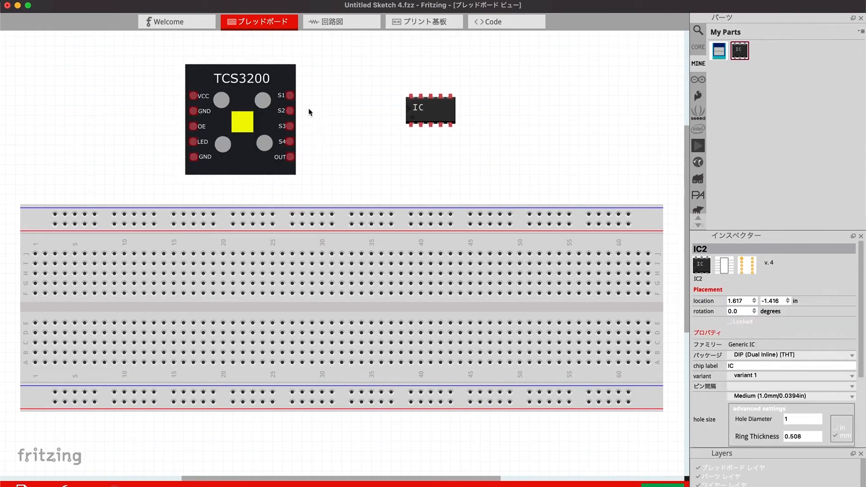
{"action": "left_click_drag", "start_coordinate": [297, 101], "coordinate": [351, 213]}
{"action": "left_click_drag", "start_coordinate": [290, 157], "coordinate": [292, 214]}
{"action": "left_click_drag", "start_coordinate": [193, 157], "coordinate": [174, 219]}
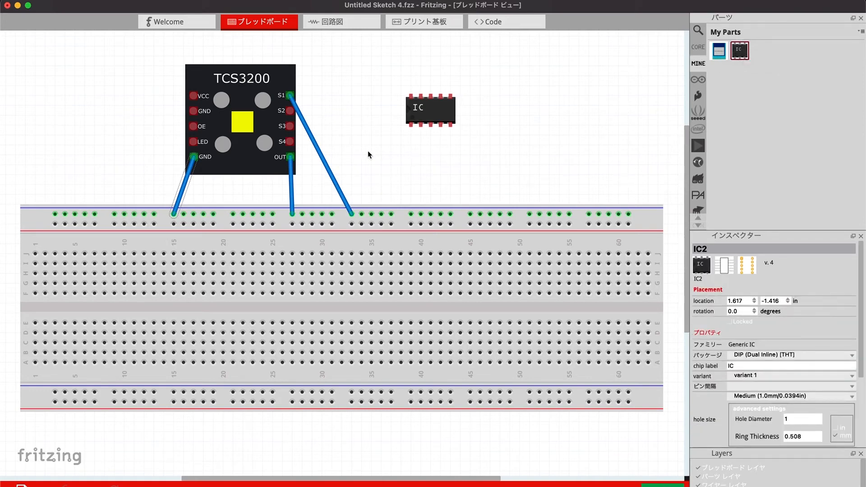
Open the placed TCS3200 part in the parts editor and reuse its breadboard image as the icon.
{"action": "right_click", "coordinate": [251, 167]}
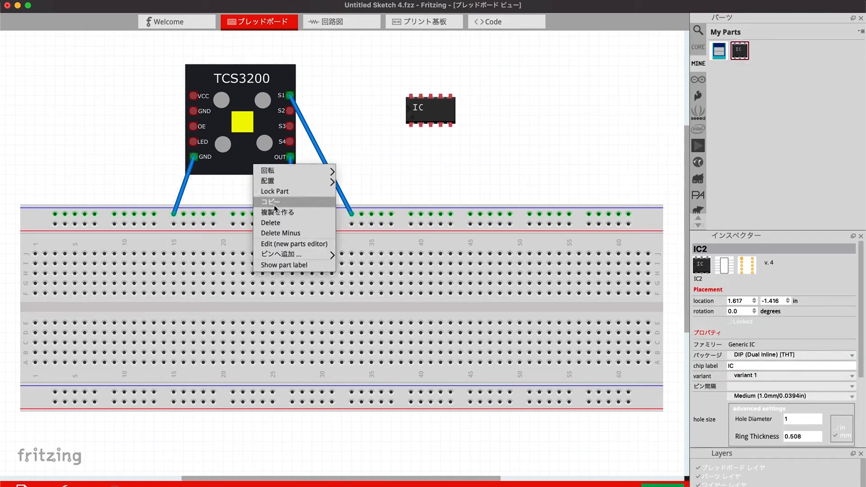
{"action": "left_click", "coordinate": [294, 244]}
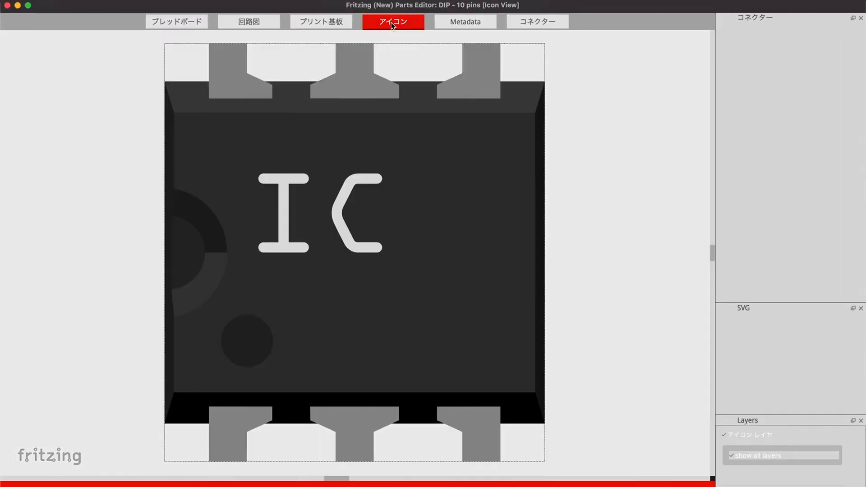
{"action": "left_click", "coordinate": [109, 73]}
{"action": "left_click", "coordinate": [48, 1]}
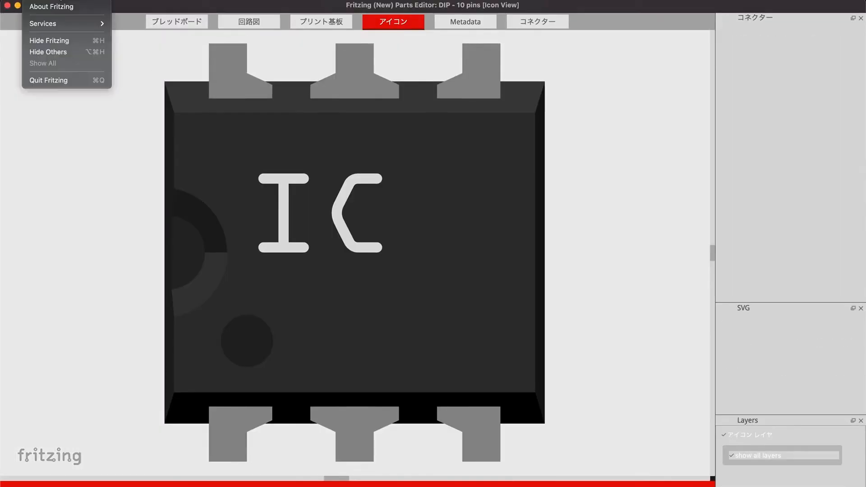
{"action": "mouse_move", "coordinate": [74, 0]}
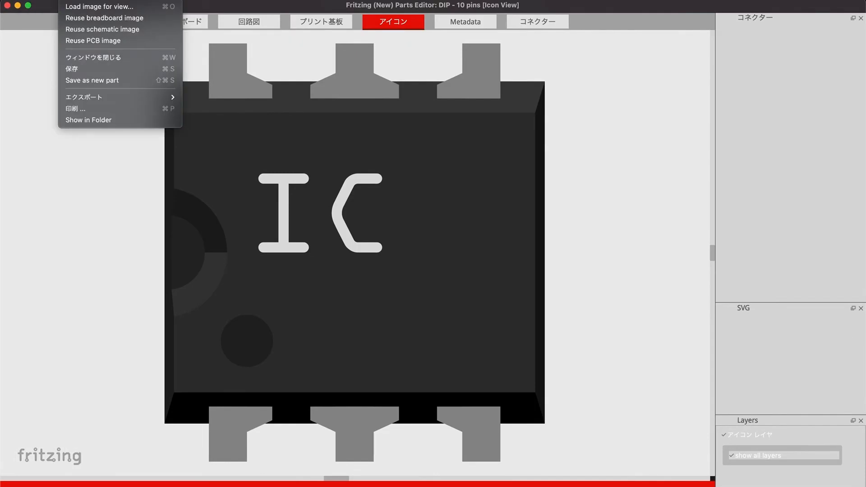
{"action": "left_click", "coordinate": [100, 18]}
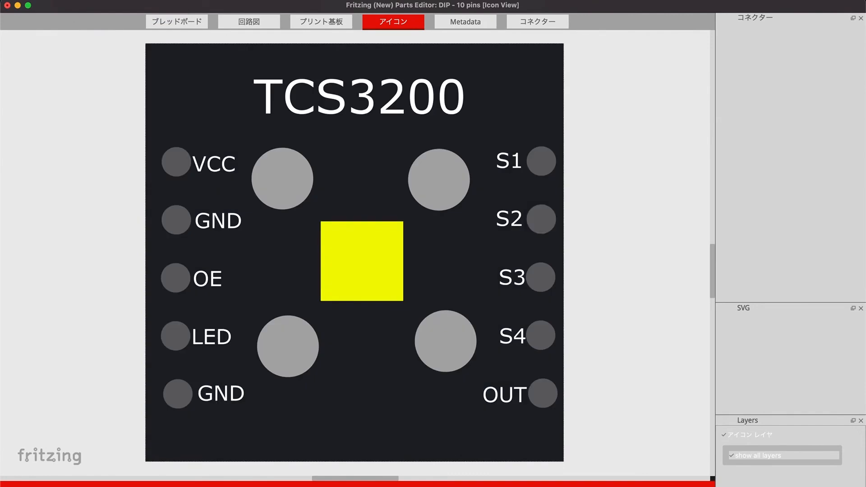
Save the part with the filename prefix colorsensor_new and accept the change to the open sketch.
{"action": "left_click", "coordinate": [68, 1]}
{"action": "left_click", "coordinate": [77, 68]}
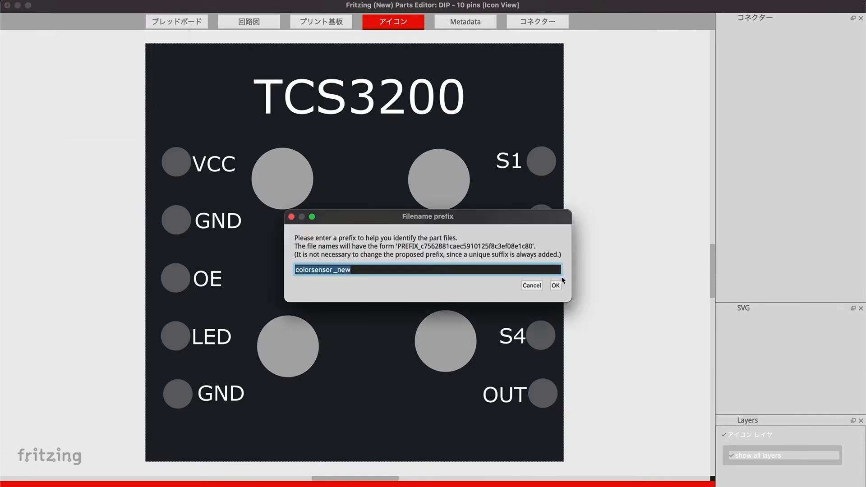
{"action": "left_click", "coordinate": [556, 286]}
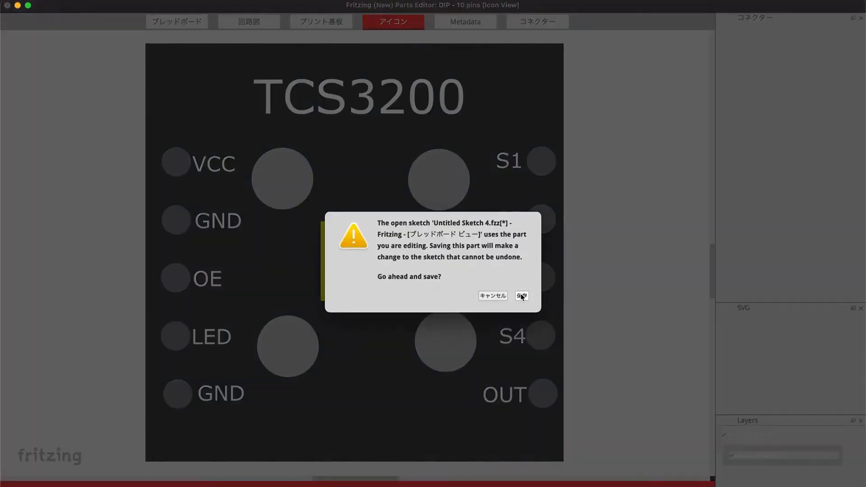
{"action": "left_click", "coordinate": [521, 296]}
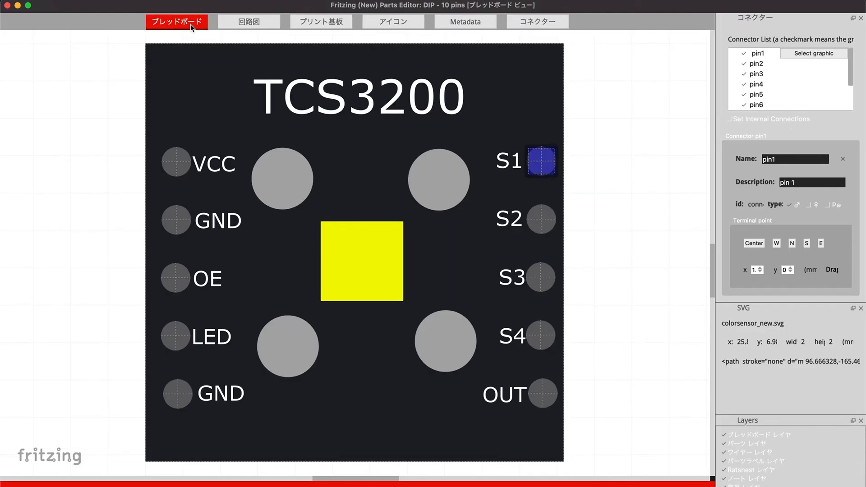
Compare the part's breadboard and schematic views, then show the schematic's image file in its folder.
{"action": "left_click", "coordinate": [260, 21]}
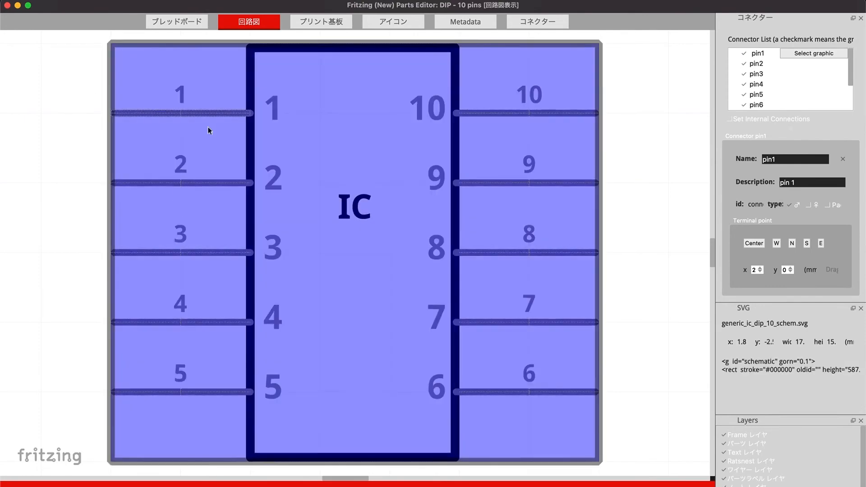
{"action": "left_click", "coordinate": [180, 23]}
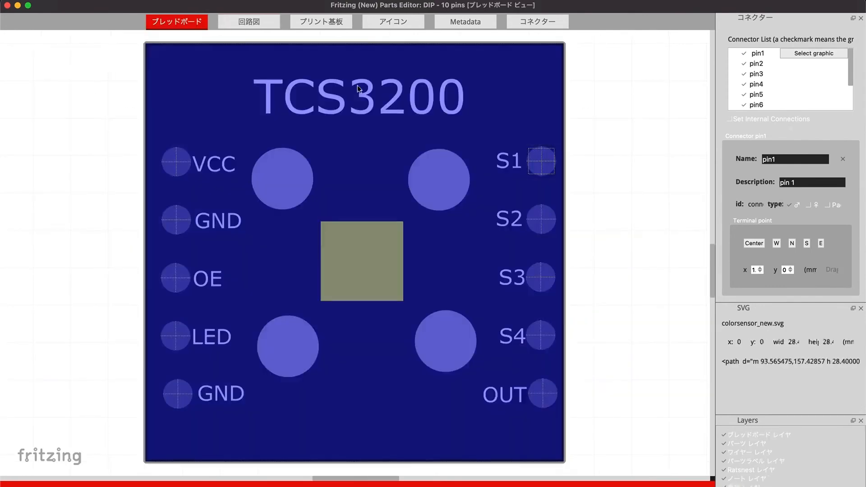
{"action": "left_click", "coordinate": [257, 23]}
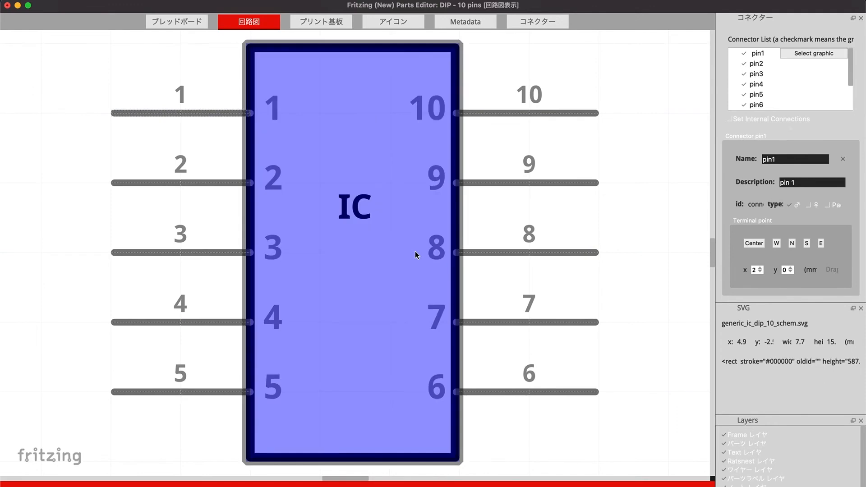
{"action": "left_click", "coordinate": [75, 0]}
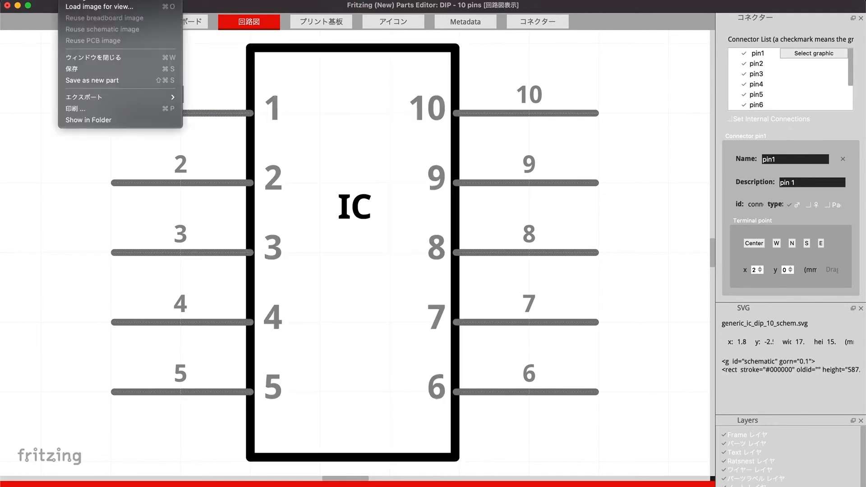
{"action": "left_click", "coordinate": [92, 121]}
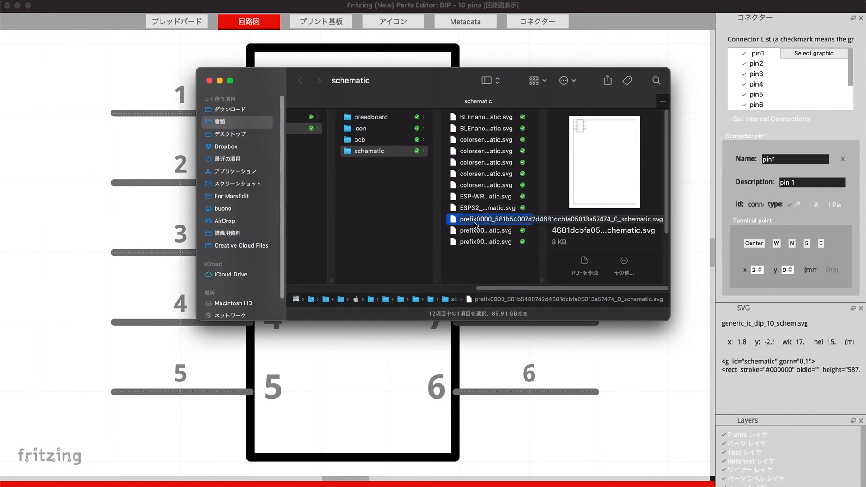
Copy the schematic SVG into the fritzing folder on the desktop and rename it colorsensor_circuit.
{"action": "left_click", "coordinate": [236, 134]}
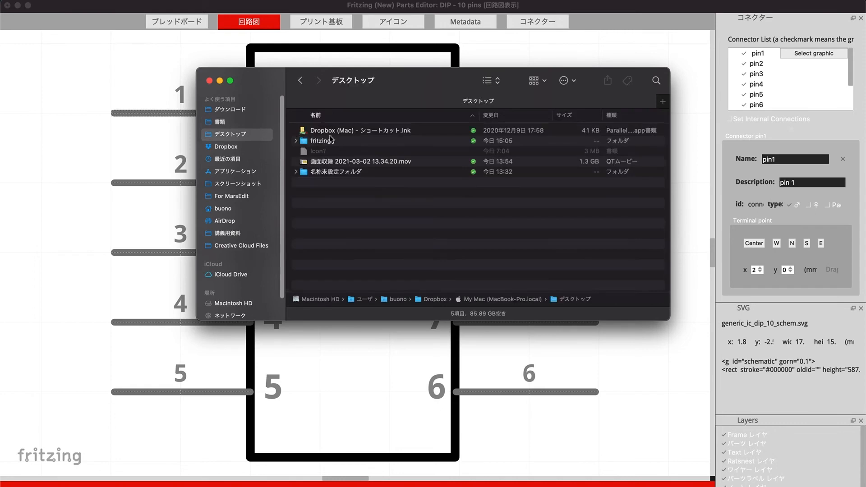
{"action": "double_click", "coordinate": [330, 141]}
{"action": "key", "text": "super+v"}
{"action": "key", "text": "Return"}
{"action": "type", "text": "co"}
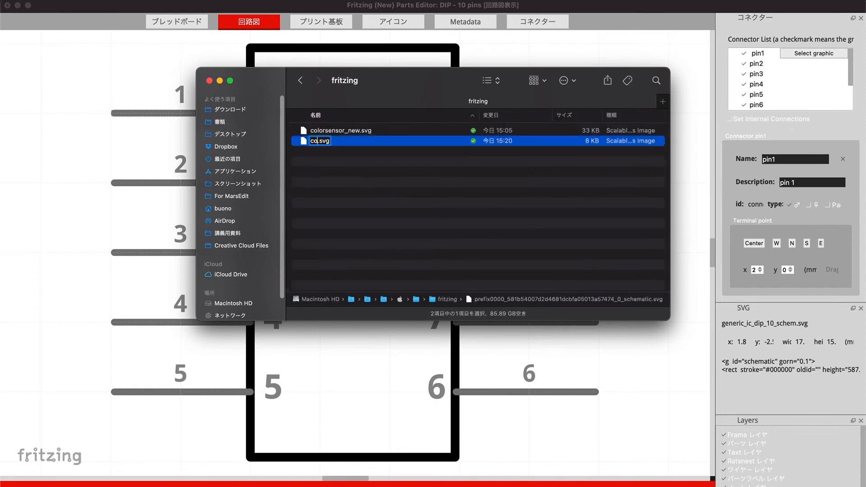
{"action": "type", "text": "lorsensor_circuit"}
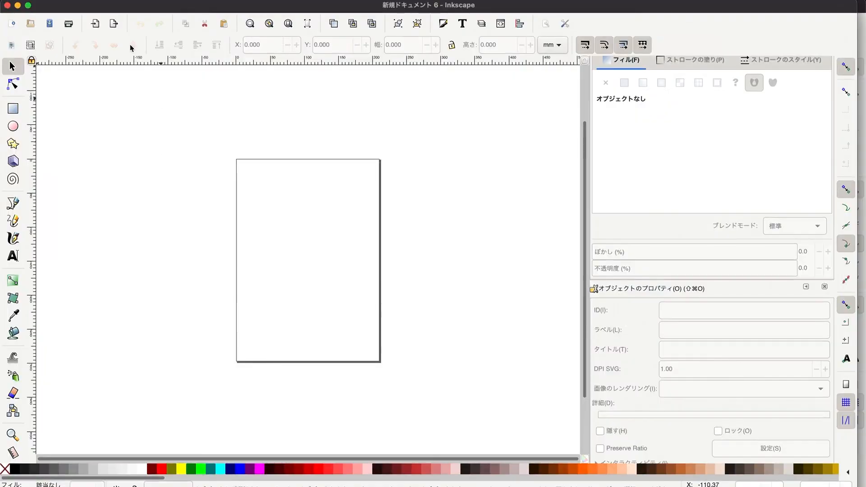
In Inkscape, open colorsensor_circuit.svg from the desktop's fritzing folder and maximize its window.
{"action": "left_click", "coordinate": [78, 0]}
{"action": "left_click", "coordinate": [84, 29]}
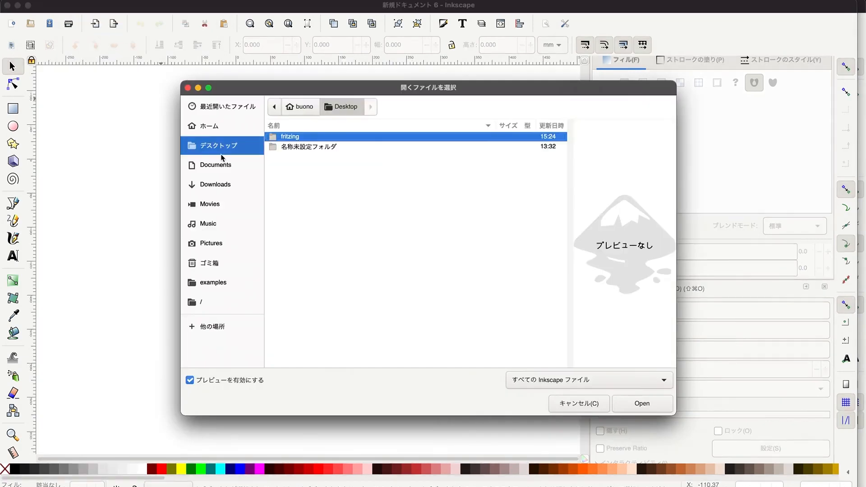
{"action": "double_click", "coordinate": [293, 138]}
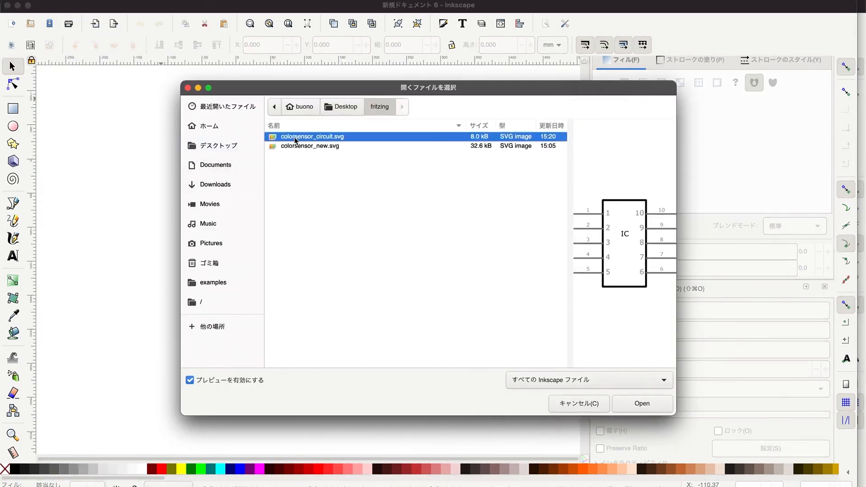
{"action": "left_click", "coordinate": [639, 404]}
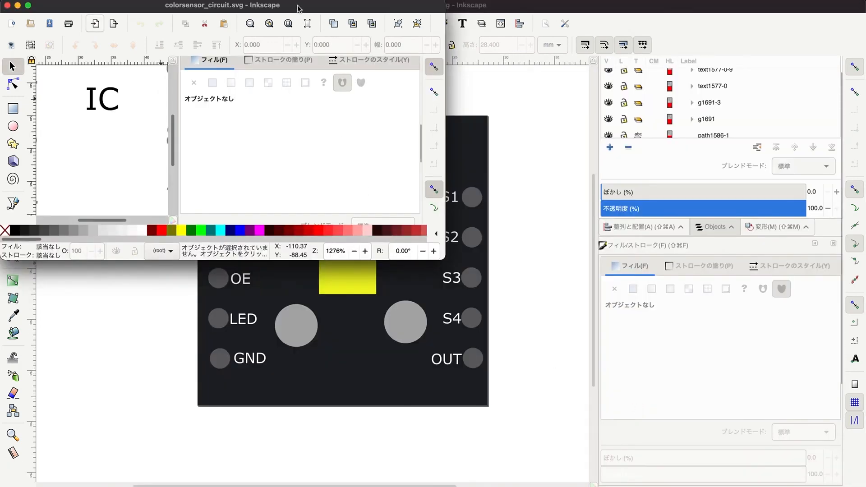
{"action": "double_click", "coordinate": [298, 9]}
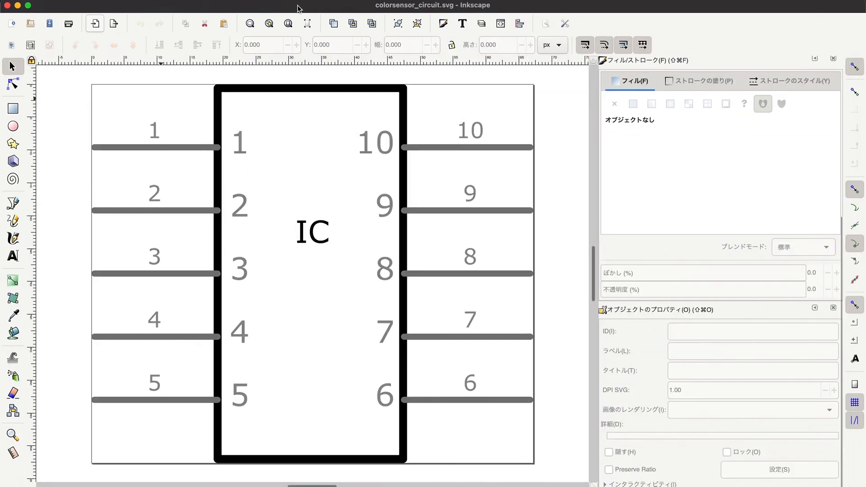
Change the outer labels of pins 1, 2 and 3 to S1, S2 and S3.
{"action": "left_click", "coordinate": [156, 135]}
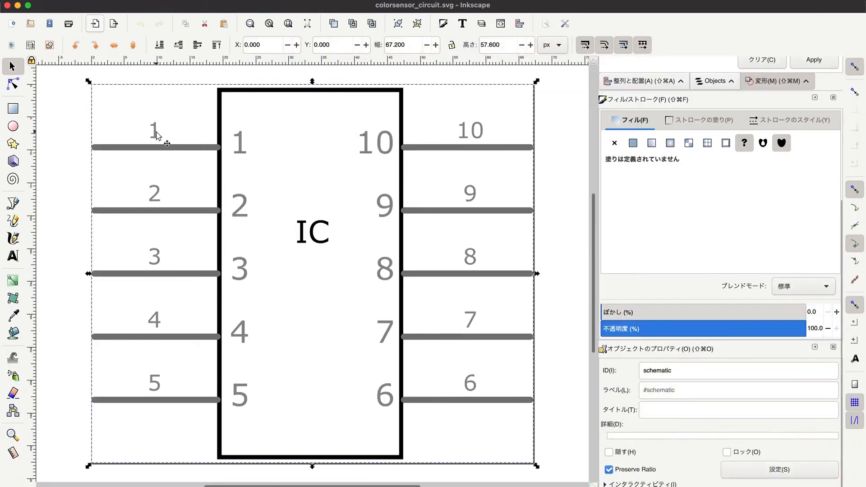
{"action": "double_click", "coordinate": [158, 135]}
{"action": "key", "text": "BackSpace"}
{"action": "type", "text": "S1"}
{"action": "left_click", "coordinate": [156, 195]}
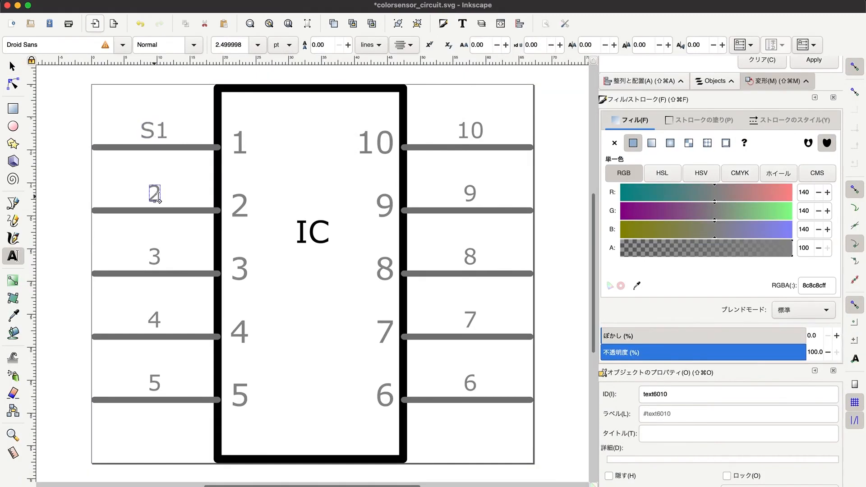
{"action": "left_click", "coordinate": [161, 197]}
{"action": "key", "text": "BackSpace"}
{"action": "type", "text": "S2"}
{"action": "left_click", "coordinate": [160, 260]}
{"action": "key", "text": "BackSpace"}
{"action": "type", "text": "S3"}
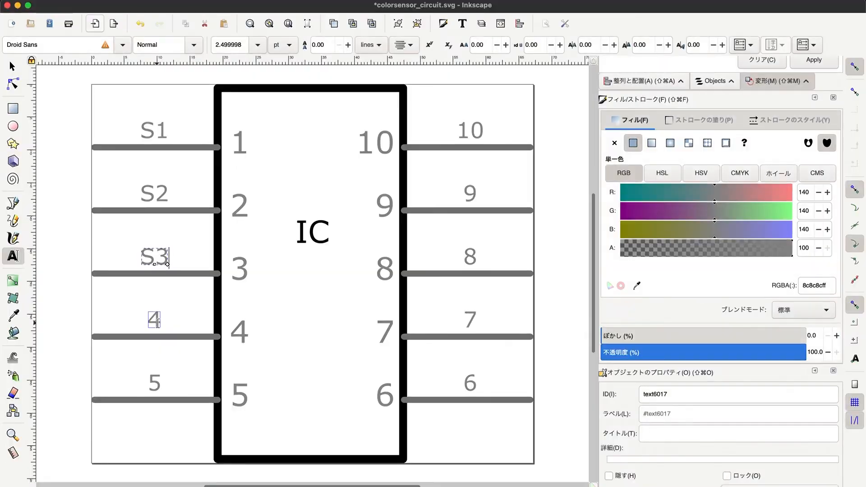
Change the outer labels of pins 4 and 5 to S4 and OUT.
{"action": "left_click", "coordinate": [154, 321]}
{"action": "key", "text": "BackSpace"}
{"action": "type", "text": "S4"}
{"action": "left_click", "coordinate": [154, 384]}
{"action": "key", "text": "BackSpace"}
{"action": "type", "text": "OUT"}
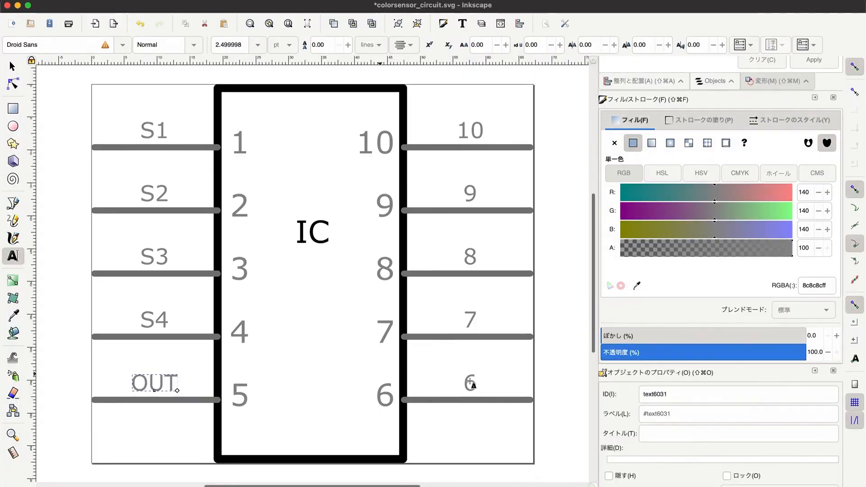
{"action": "key", "text": "Escape"}
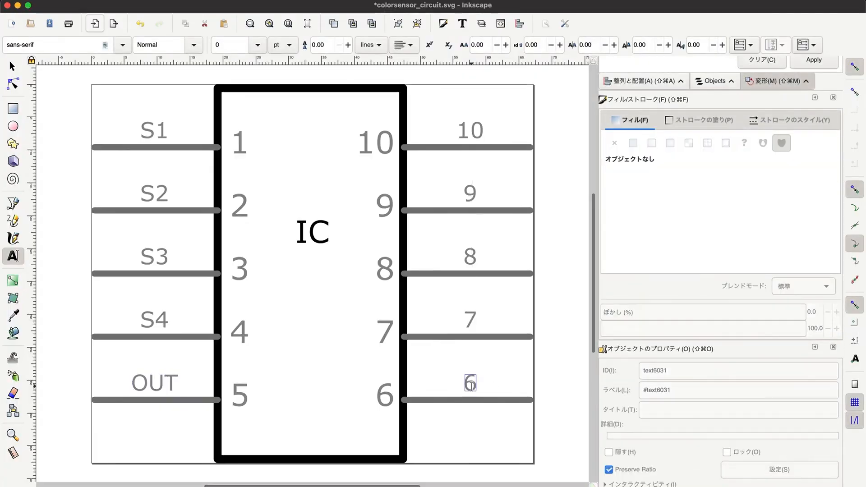
Change the outer labels of pins 6, 7 and 8 to GND, LED and OE.
{"action": "left_click", "coordinate": [470, 384]}
{"action": "key", "text": "BackSpace"}
{"action": "type", "text": "G"}
{"action": "type", "text": "ND"}
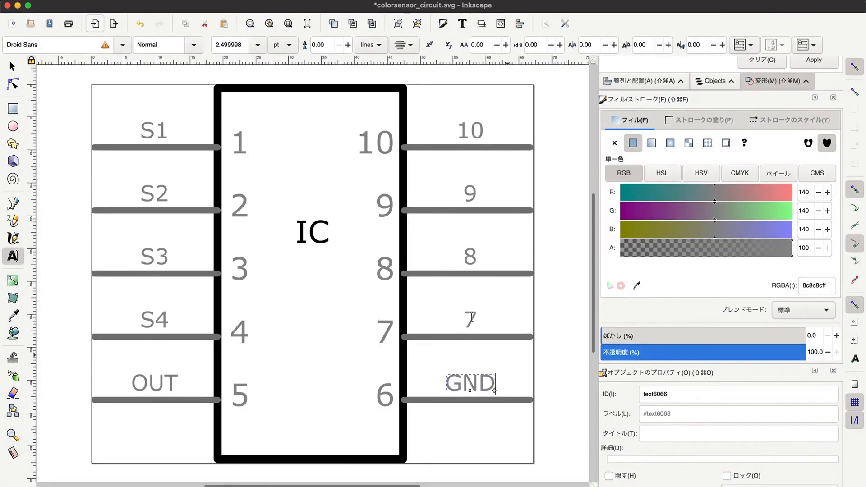
{"action": "left_click", "coordinate": [470, 321]}
{"action": "key", "text": "BackSpace"}
{"action": "type", "text": "LED"}
{"action": "left_click", "coordinate": [470, 257]}
{"action": "key", "text": "BackSpace"}
{"action": "type", "text": "OE"}
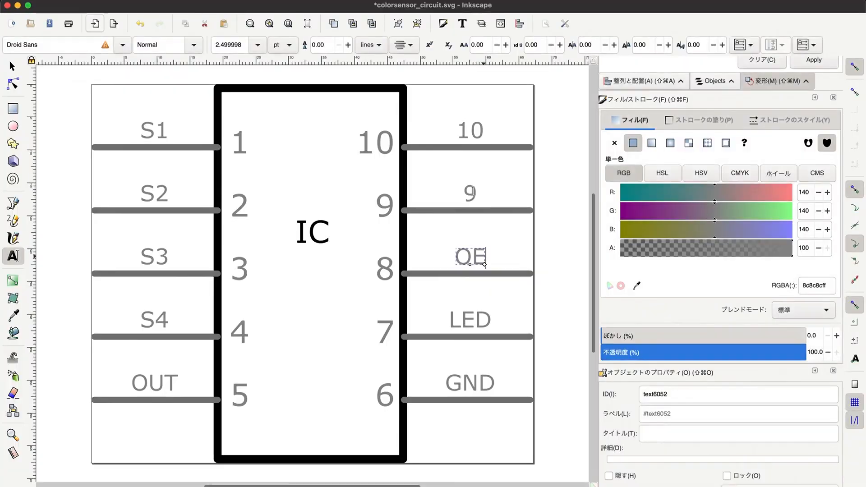
{"action": "key", "text": "Escape"}
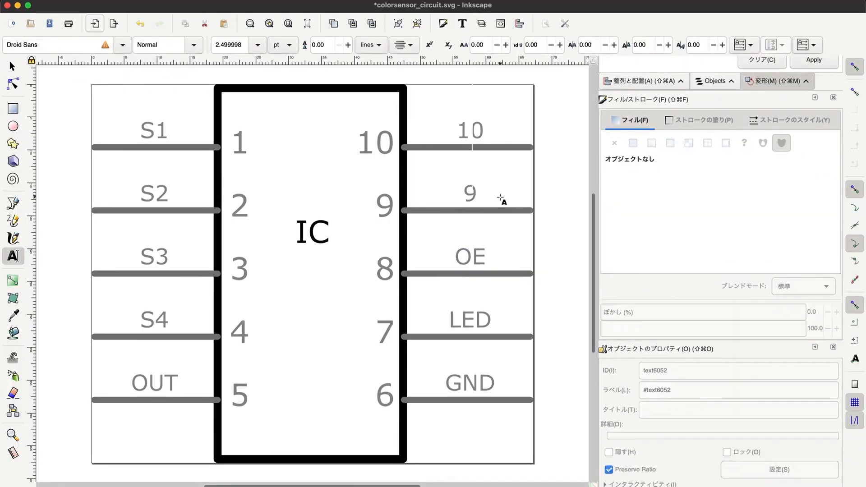
Change the outer labels of pins 9 and 10 to GND and VCC, and finish text editing.
{"action": "left_click", "coordinate": [500, 198]}
{"action": "key", "text": "BackSpace"}
{"action": "type", "text": "GND"}
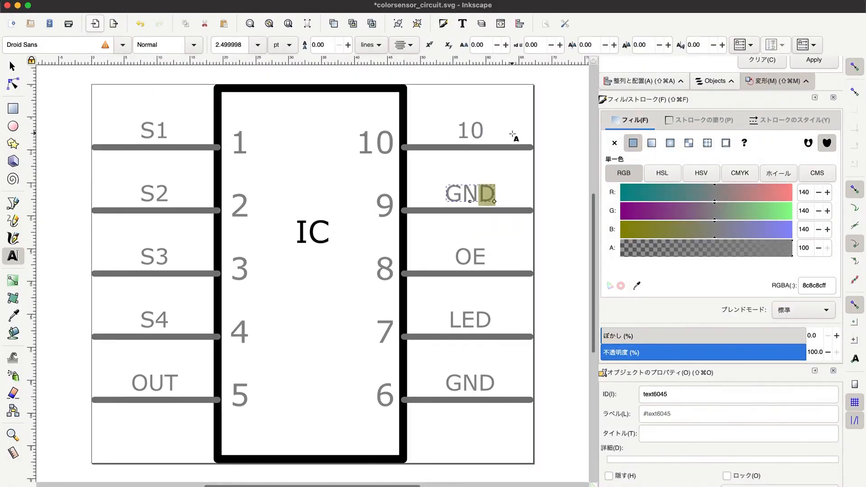
{"action": "left_click", "coordinate": [513, 136]}
{"action": "key", "text": "BackSpace"}
{"action": "key", "text": "BackSpace"}
{"action": "type", "text": "GND"}
{"action": "key", "text": "BackSpace"}
{"action": "key", "text": "BackSpace"}
{"action": "key", "text": "BackSpace"}
{"action": "type", "text": "VCC"}
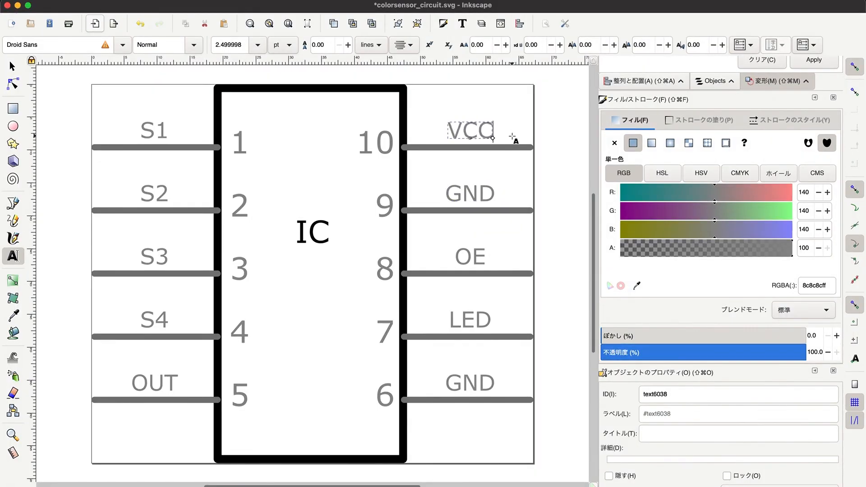
{"action": "left_click", "coordinate": [13, 66]}
{"action": "left_click", "coordinate": [63, 99]}
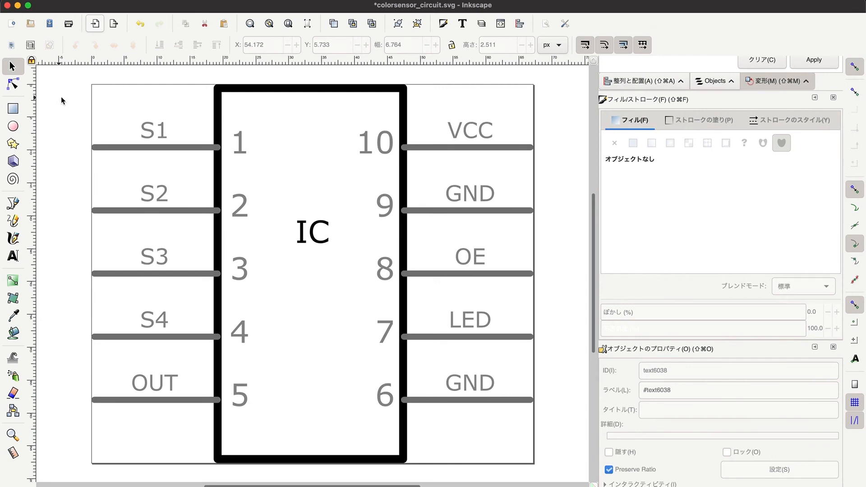
Resize the page to fit the schematic drawing in the document properties.
{"action": "left_click", "coordinate": [99, 2]}
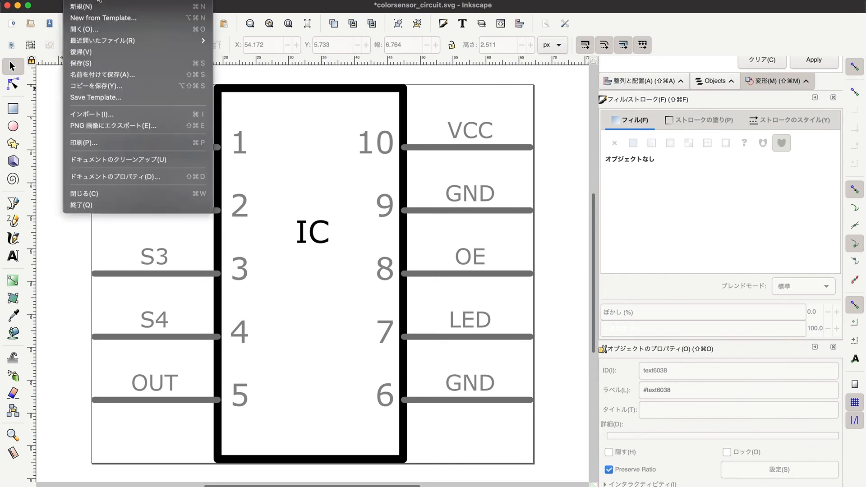
{"action": "left_click", "coordinate": [123, 176]}
{"action": "left_click", "coordinate": [296, 291]}
{"action": "left_click", "coordinate": [389, 285]}
{"action": "left_click", "coordinate": [588, 20]}
Convert all objects of the schematic drawing to paths and save it over colorsensor_circuit.svg.
{"action": "left_click_drag", "start_coordinate": [89, 83], "coordinate": [547, 470]}
{"action": "left_click", "coordinate": [228, 1]}
{"action": "left_click", "coordinate": [293, 6]}
{"action": "left_click", "coordinate": [73, 125]}
{"action": "left_click", "coordinate": [76, 1]}
{"action": "left_click", "coordinate": [109, 75]}
{"action": "left_click", "coordinate": [631, 417]}
{"action": "left_click", "coordinate": [493, 295]}
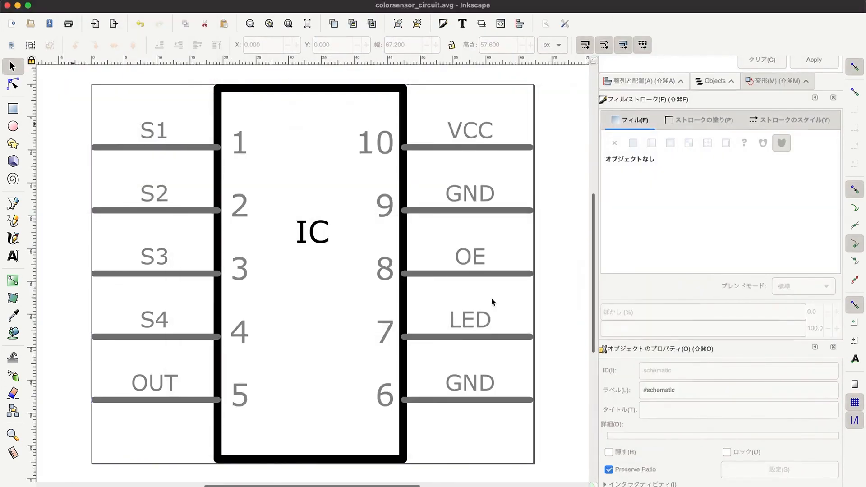
Switch back to Fritzing and load colorsensor_circuit.svg as the image of the part's schematic view.
{"action": "key", "text": "super+Tab"}
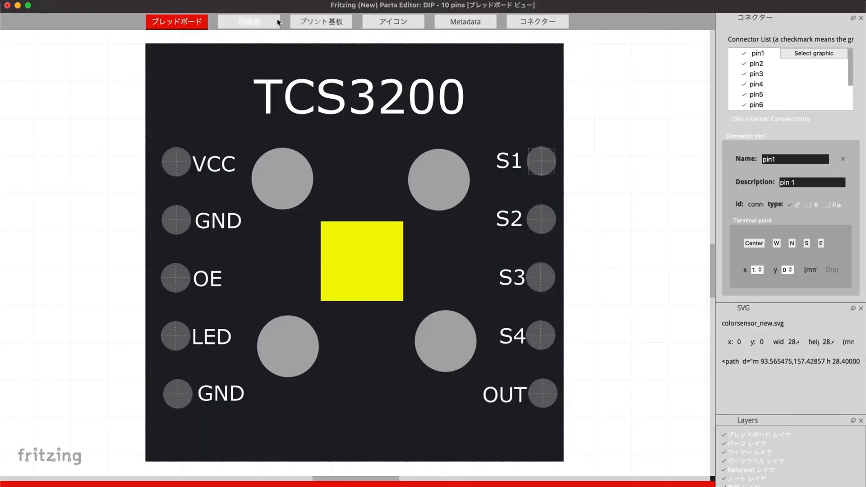
{"action": "left_click", "coordinate": [271, 21]}
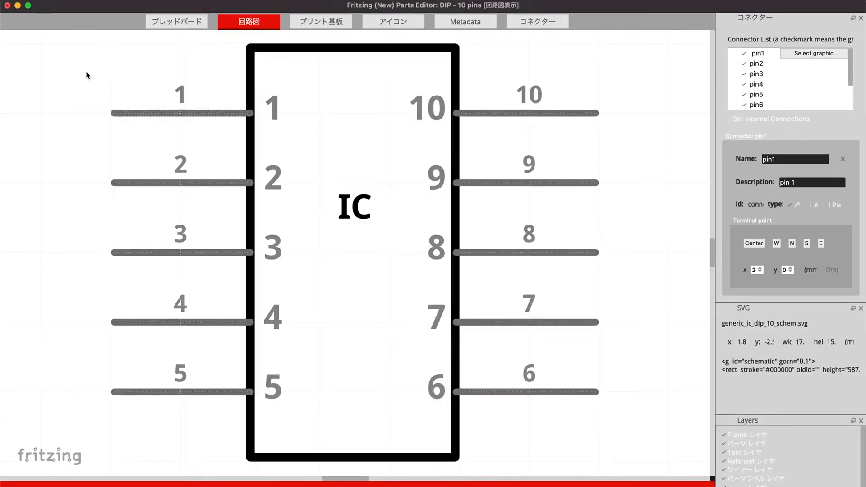
{"action": "left_click", "coordinate": [72, 0]}
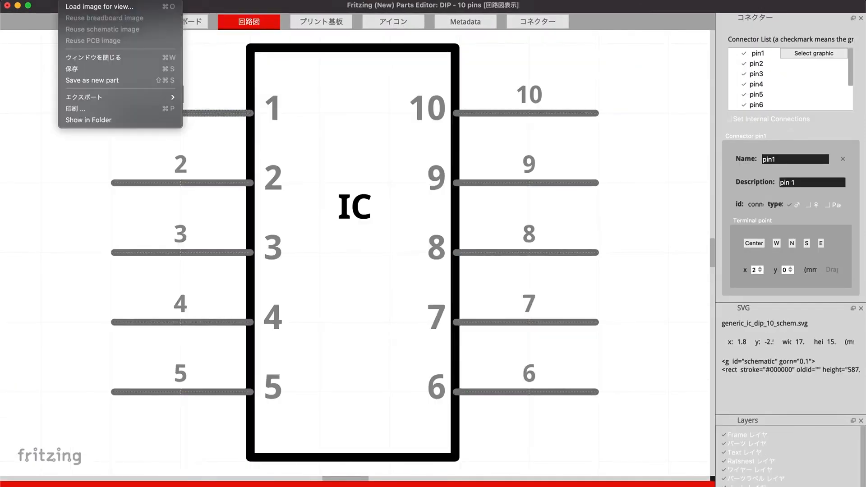
{"action": "left_click", "coordinate": [77, 6]}
{"action": "left_click", "coordinate": [256, 119]}
{"action": "left_click", "coordinate": [341, 119]}
{"action": "left_click", "coordinate": [448, 116]}
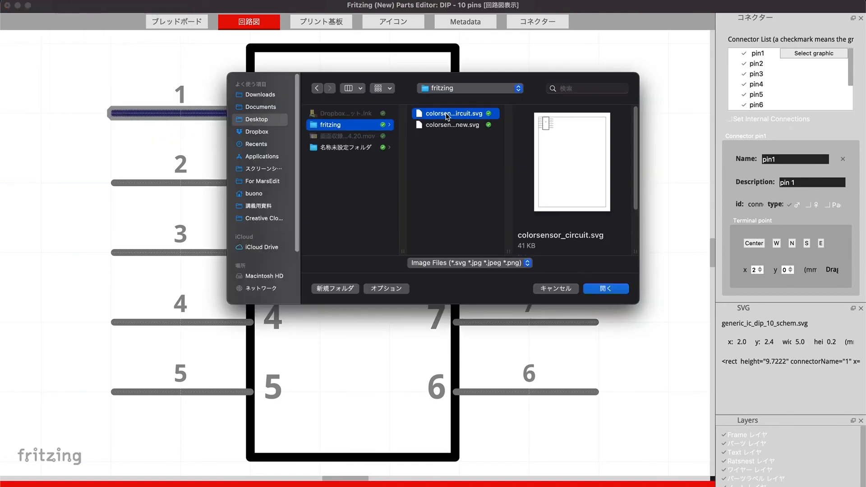
{"action": "left_click", "coordinate": [618, 291]}
{"action": "left_click", "coordinate": [514, 278]}
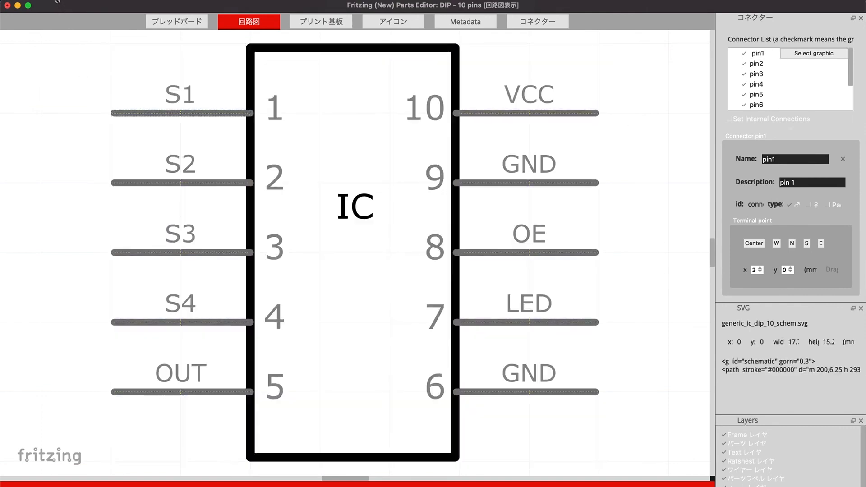
Save the part with its new schematic under the filename prefix colorsensor_new.
{"action": "left_click", "coordinate": [69, 1]}
{"action": "left_click", "coordinate": [85, 69]}
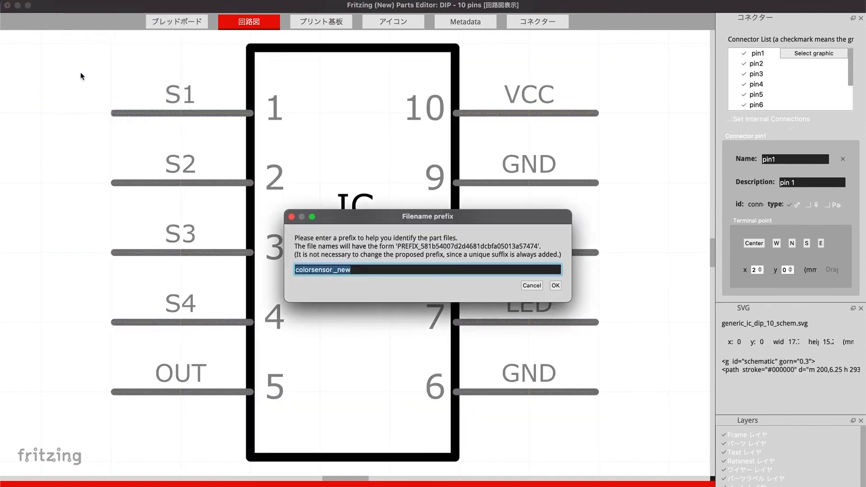
{"action": "left_click", "coordinate": [556, 285]}
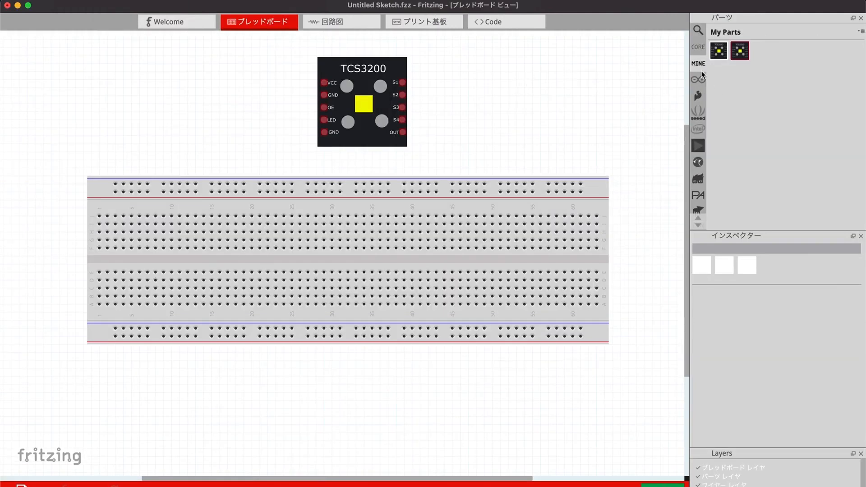
Add a resistor wired between S1 and S2 and a ceramic capacitor wired between VCC and the upper GND of the TCS3200.
{"action": "left_click", "coordinate": [698, 47]}
{"action": "scroll", "coordinate": [745, 93], "scroll_direction": "up", "scroll_amount": 5}
{"action": "left_click_drag", "start_coordinate": [719, 61], "coordinate": [470, 96]}
{"action": "left_click_drag", "start_coordinate": [403, 95], "coordinate": [454, 95]}
{"action": "left_click_drag", "start_coordinate": [402, 82], "coordinate": [485, 96]}
{"action": "left_click_drag", "start_coordinate": [478, 95], "coordinate": [484, 80]}
{"action": "left_click_drag", "start_coordinate": [740, 62], "coordinate": [294, 91]}
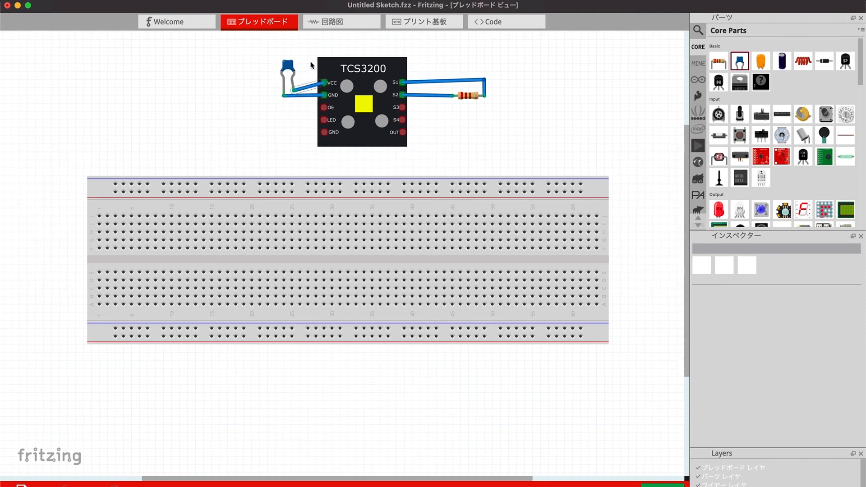
Examine the sketch's schematic view for the custom IC symbol and its connections to the resistor and capacitor.
{"action": "left_click", "coordinate": [340, 23]}
{"action": "scroll", "coordinate": [218, 159], "scroll_direction": "up", "scroll_amount": 3}
{"action": "scroll", "coordinate": [307, 168], "scroll_direction": "up", "scroll_amount": 10, "text": "super"}
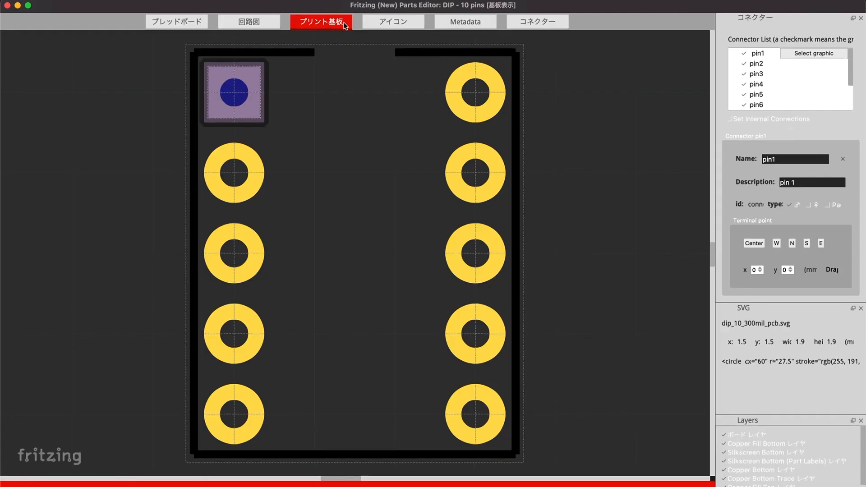
Open the custom part's metadata view in the parts editor.
{"action": "left_click", "coordinate": [522, 116]}
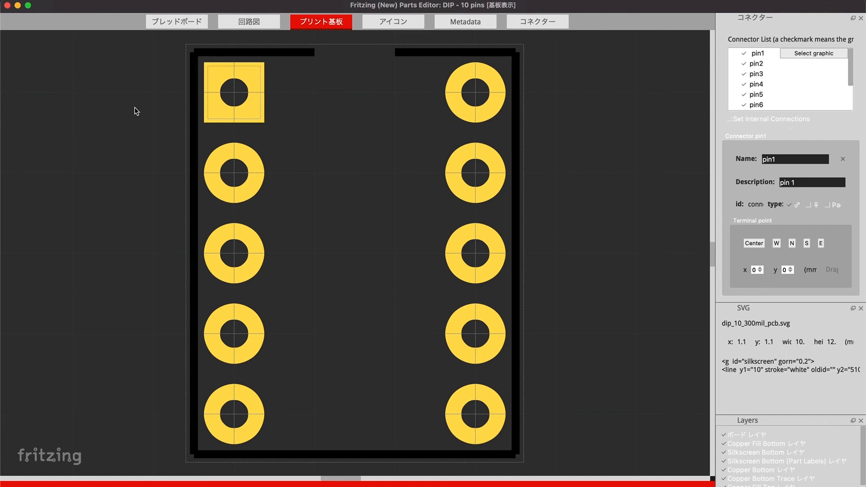
{"action": "left_click", "coordinate": [457, 23]}
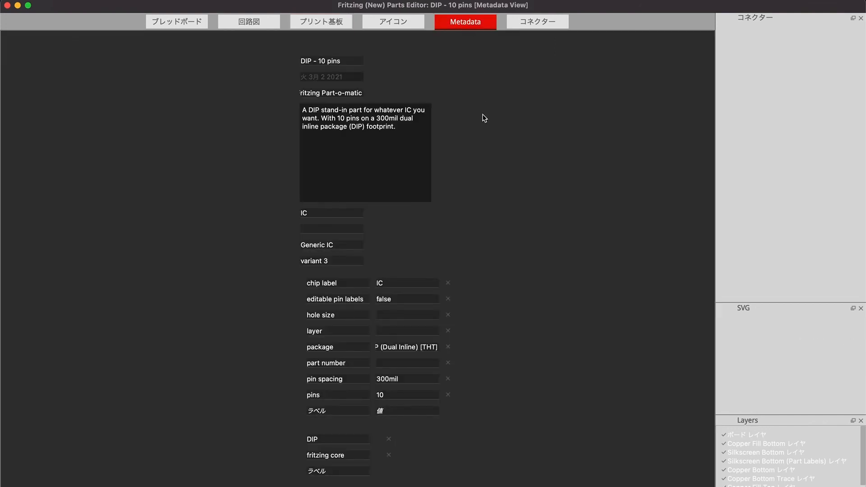